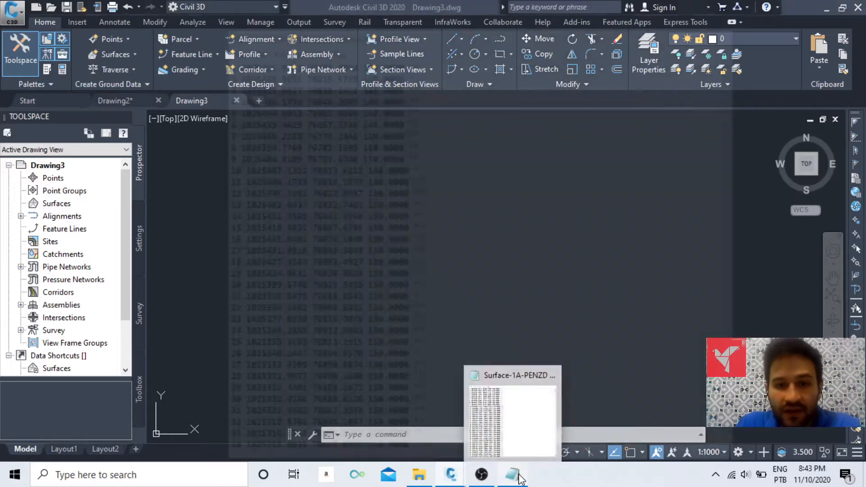
Examine the point coordinates in the Surface-1A-PENZD (space delimited) text file in Notepad, then return to Civil 3D.
left_click(512, 474)
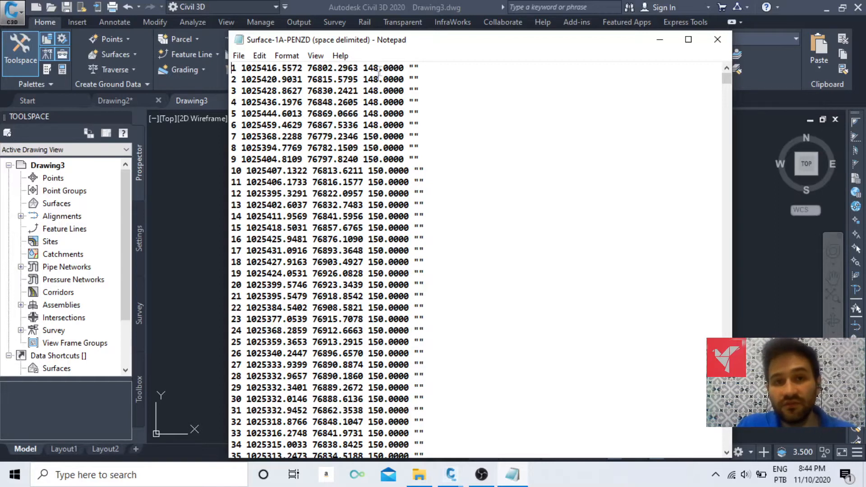
left_click(771, 227)
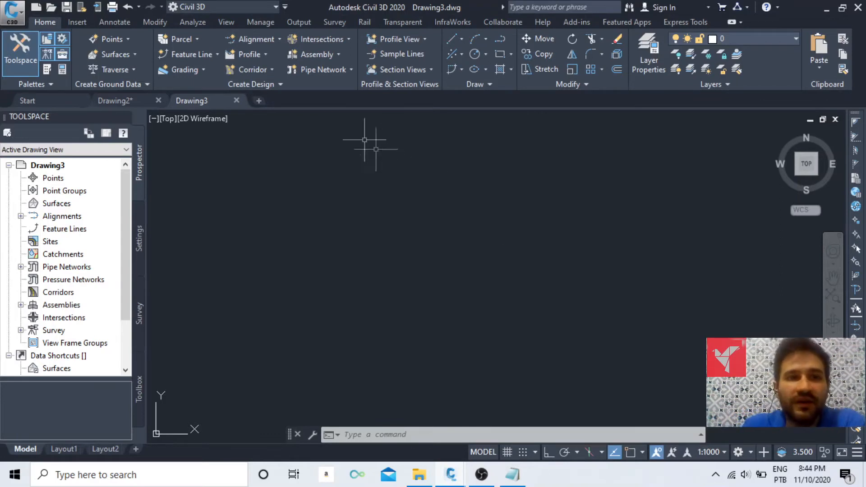
Create a TIN surface named "SUPERFICIE POR PONTOS - INFRABIM", keeping the C-TOPO layer and the Contours 2m and 10m (Background) style.
left_click(133, 55)
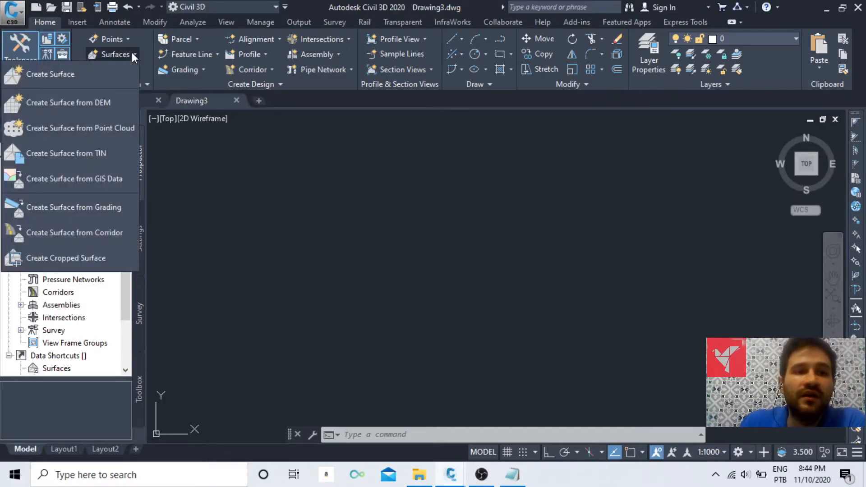
left_click(85, 74)
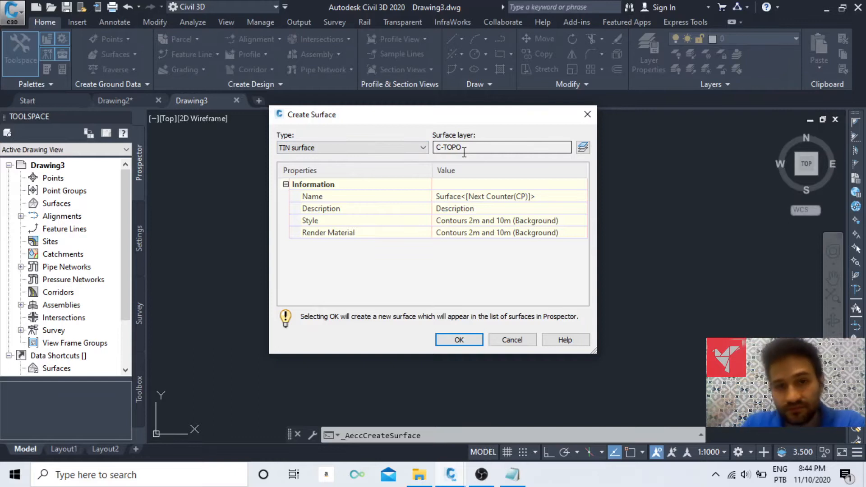
left_click(474, 194)
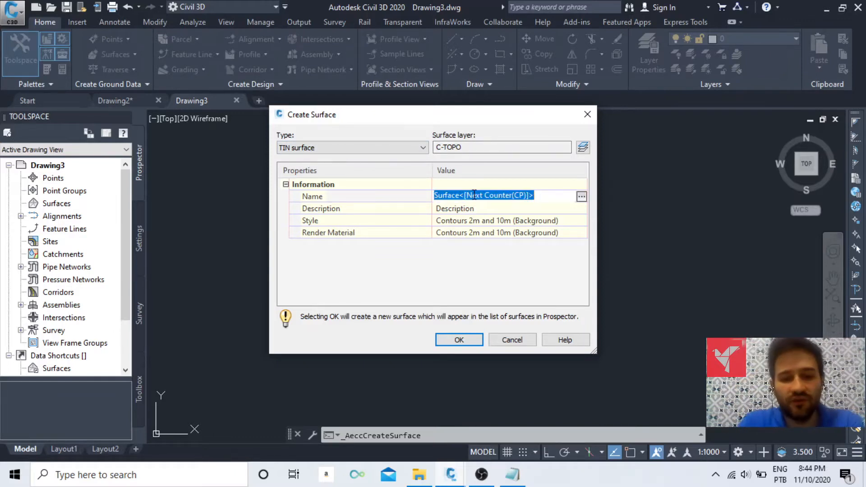
key("BackSpace")
type("SUPER")
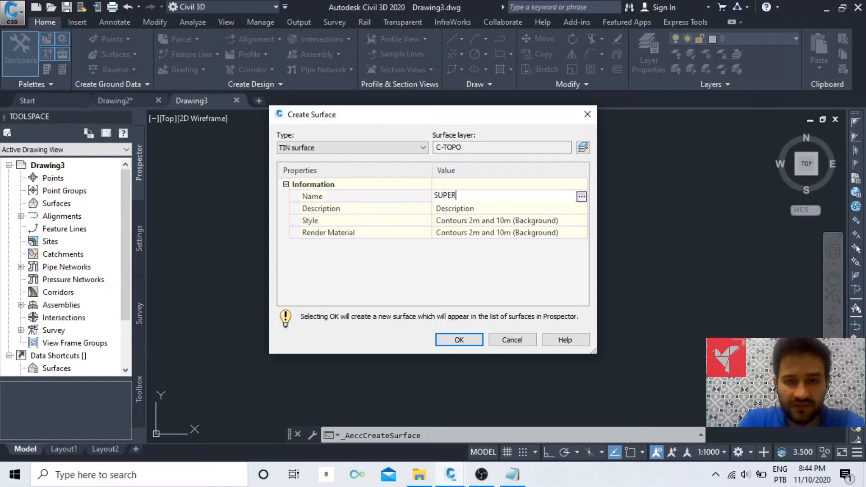
type("FICIE POR")
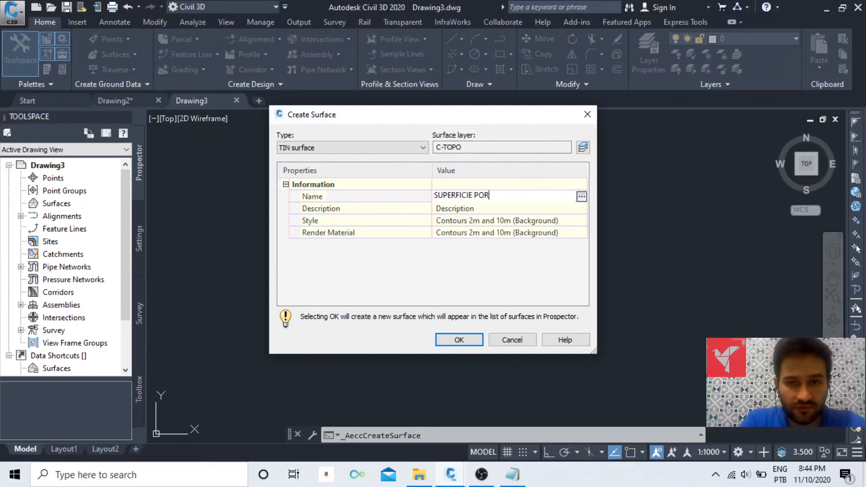
type(" PONTOS - I")
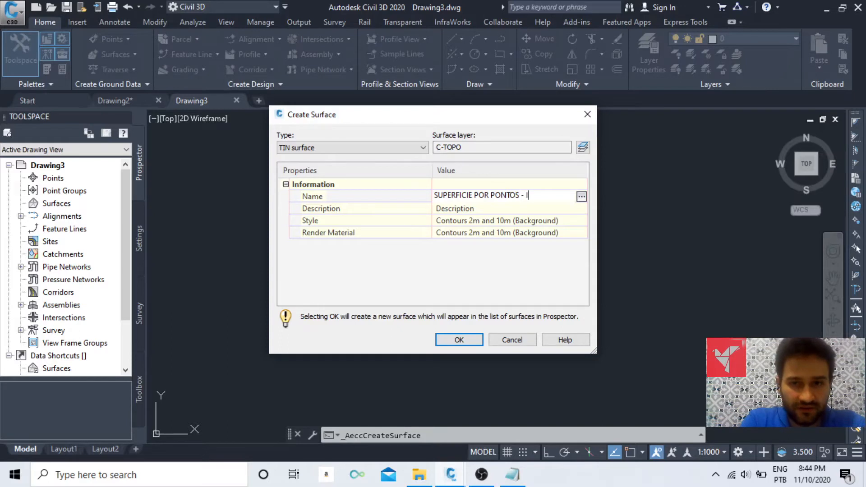
type("NFRABIM")
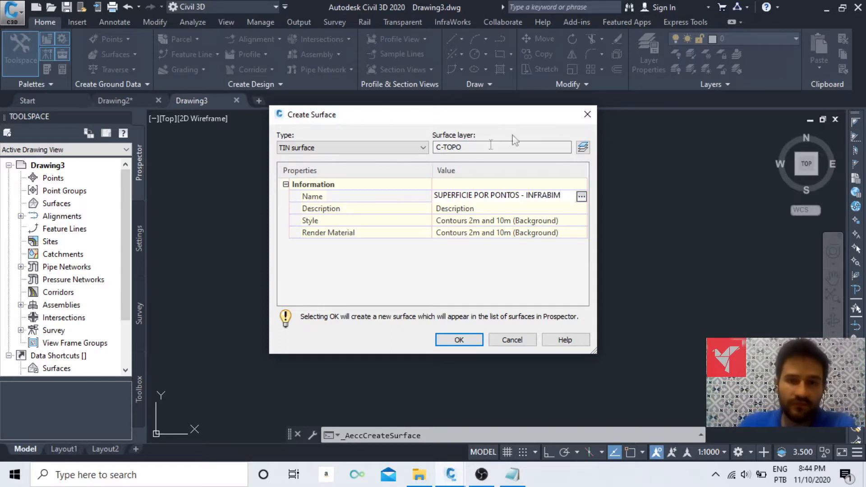
key("Return")
left_click(476, 209)
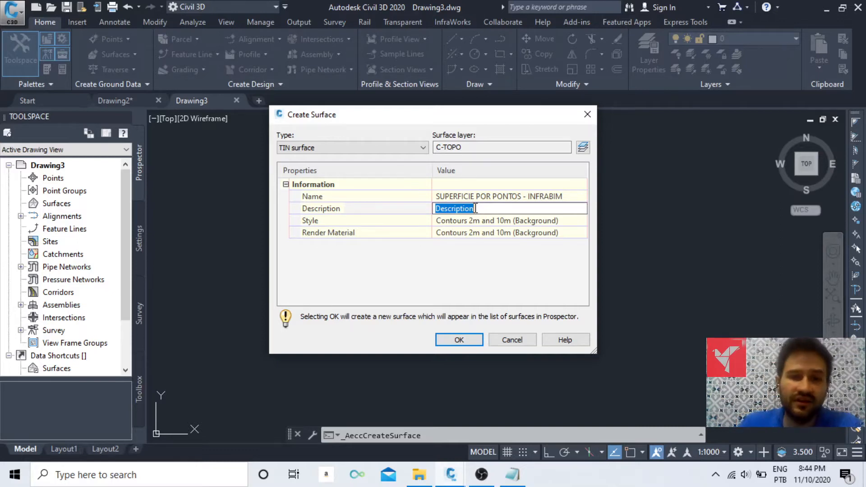
left_click(472, 244)
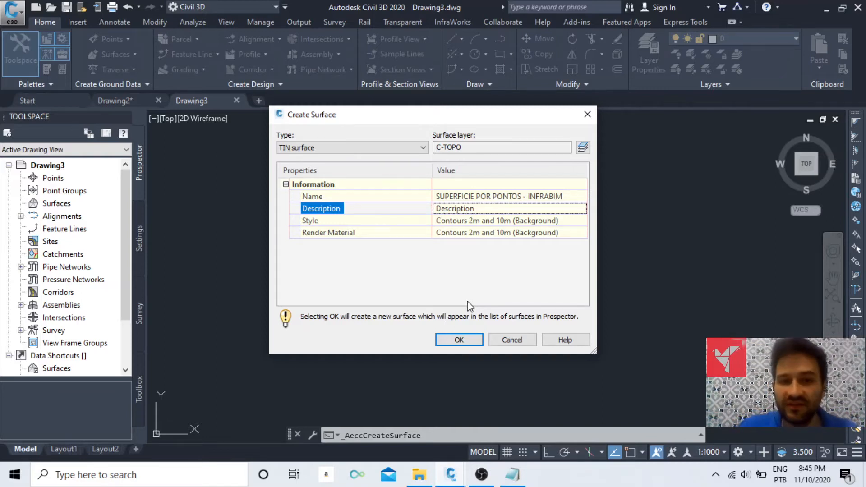
left_click(458, 340)
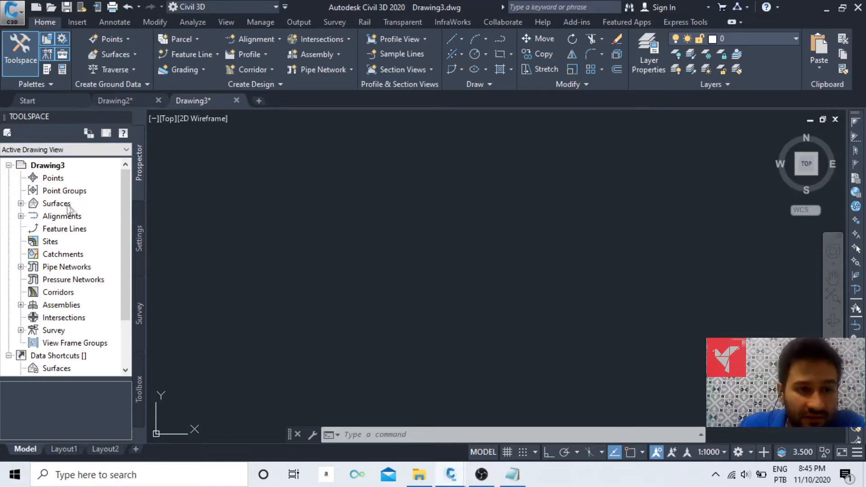
Expand the new surface in the Prospector tree down to the data types under its Definition.
left_click(21, 204)
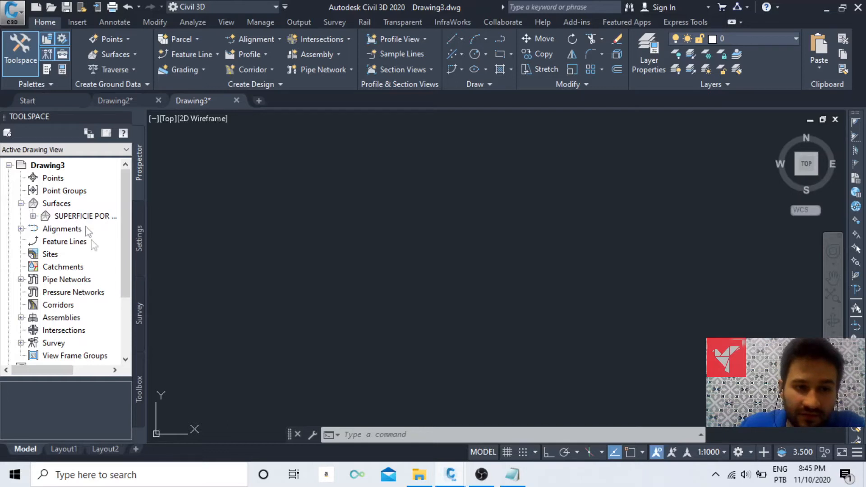
mouse_move(60, 369)
left_mouse_down()
mouse_move(104, 372)
mouse_move(61, 378)
left_mouse_up()
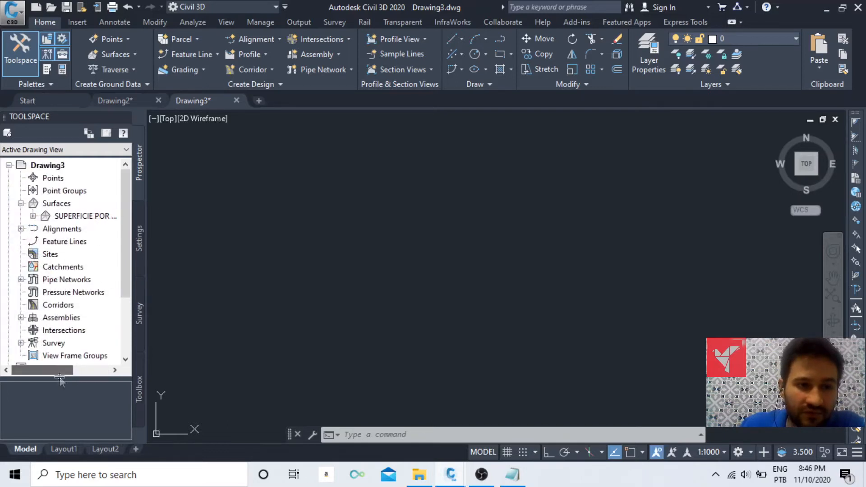
left_click(34, 217)
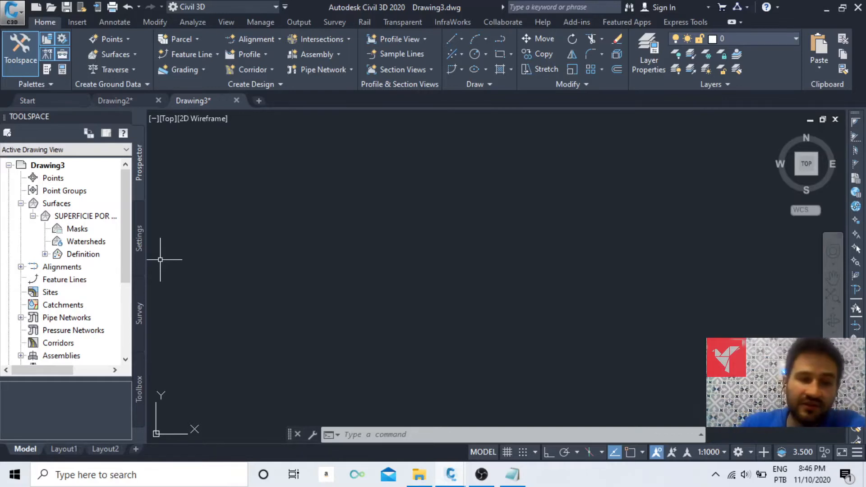
left_click(44, 254)
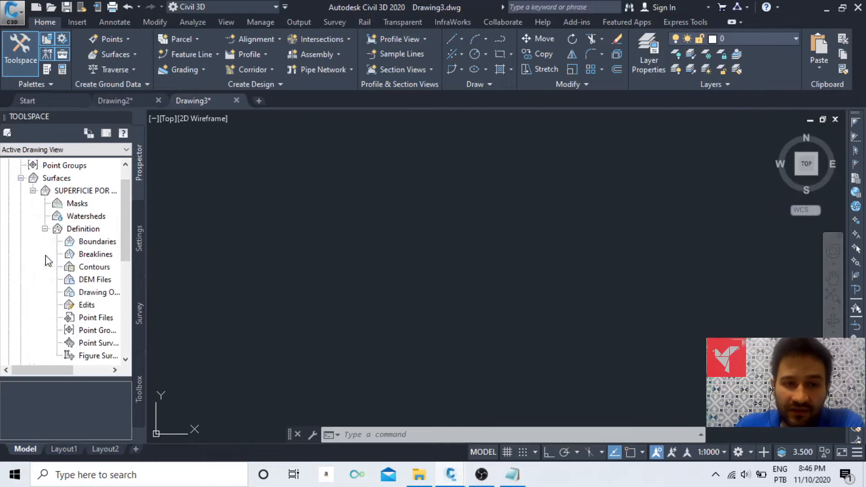
left_click_drag(47, 370, 69, 374)
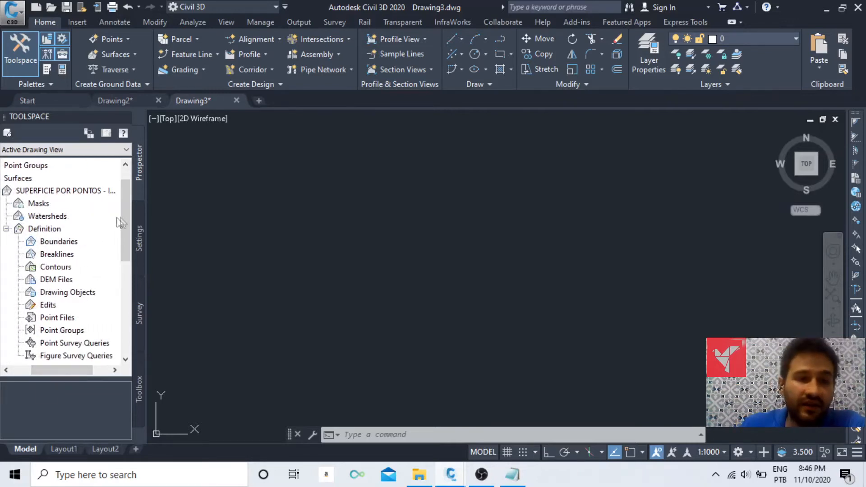
scroll(126, 223, "down", 1)
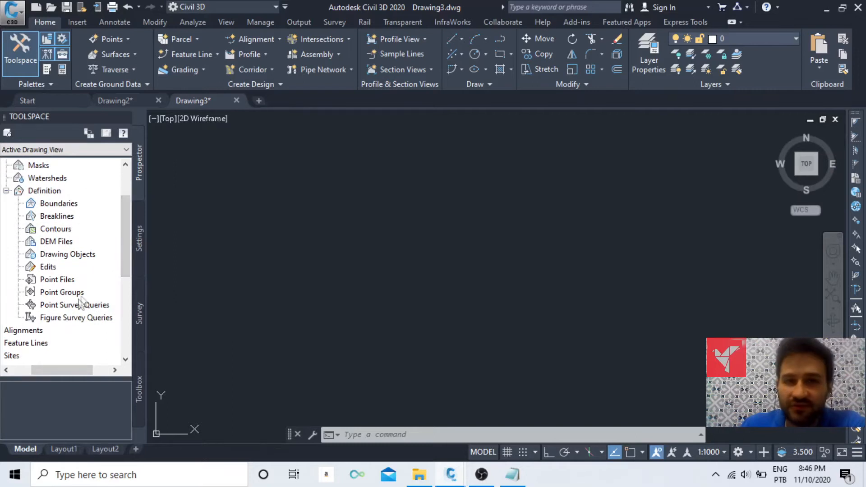
left_click_drag(72, 219, 73, 211)
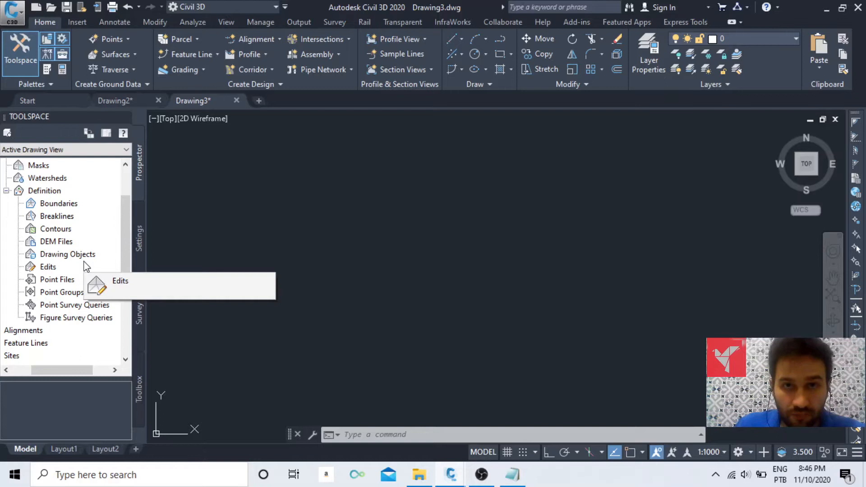
Start adding a point file to the surface definition and select Surface-1A-PENZD (space delimited) as the source file.
left_click(57, 280)
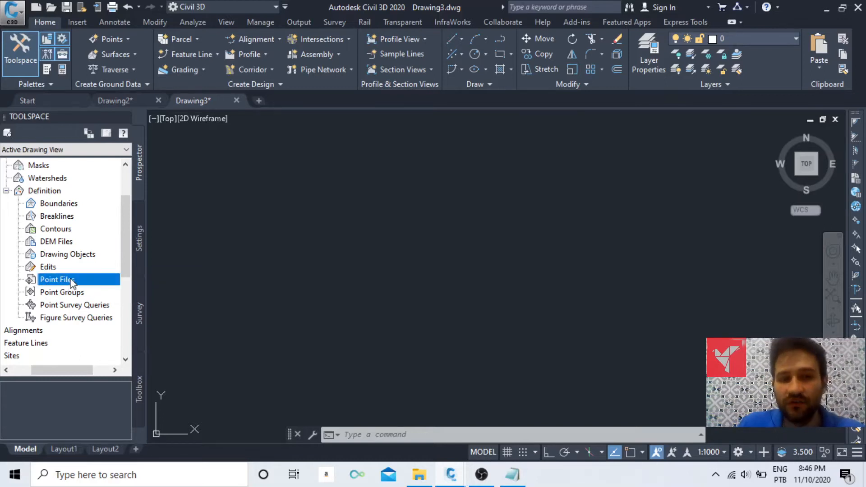
right_click(74, 281)
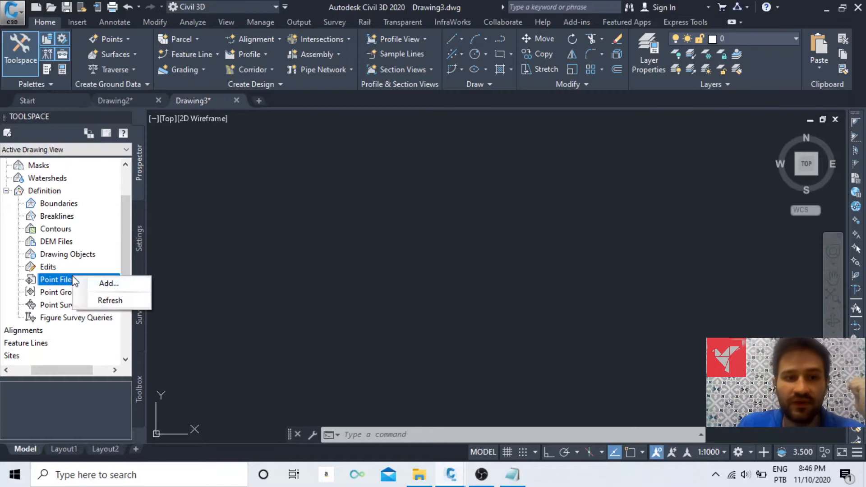
left_click(127, 286)
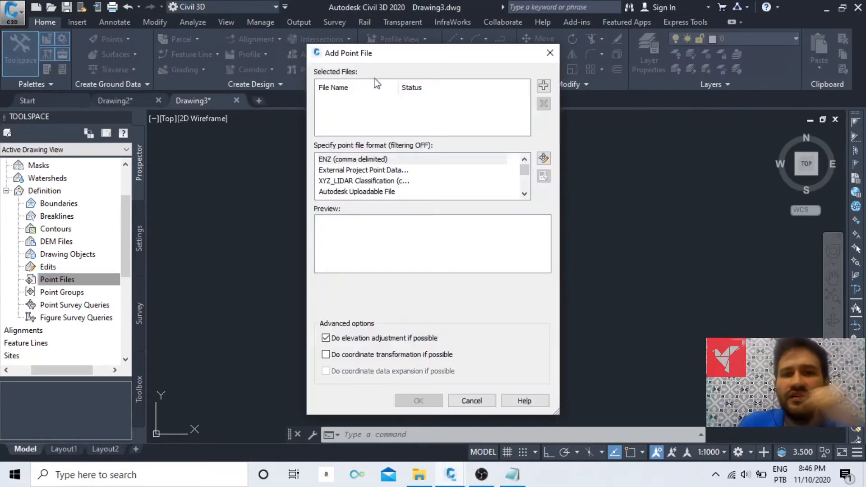
left_click(544, 86)
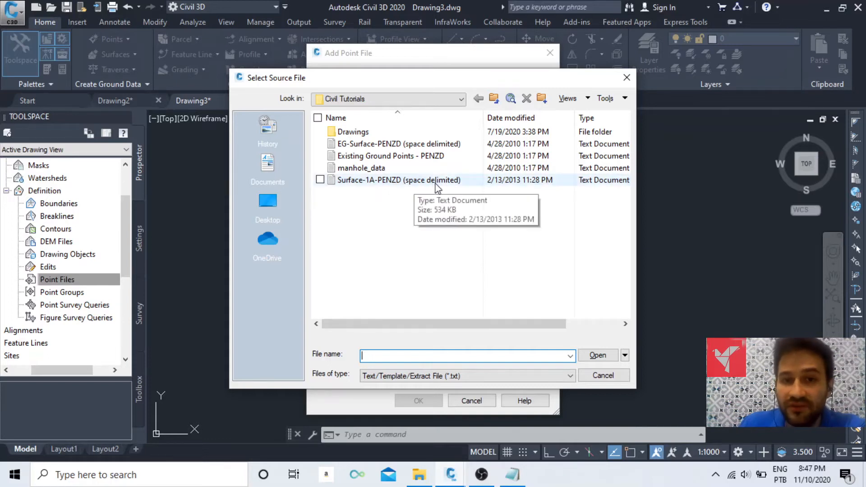
left_click(390, 180)
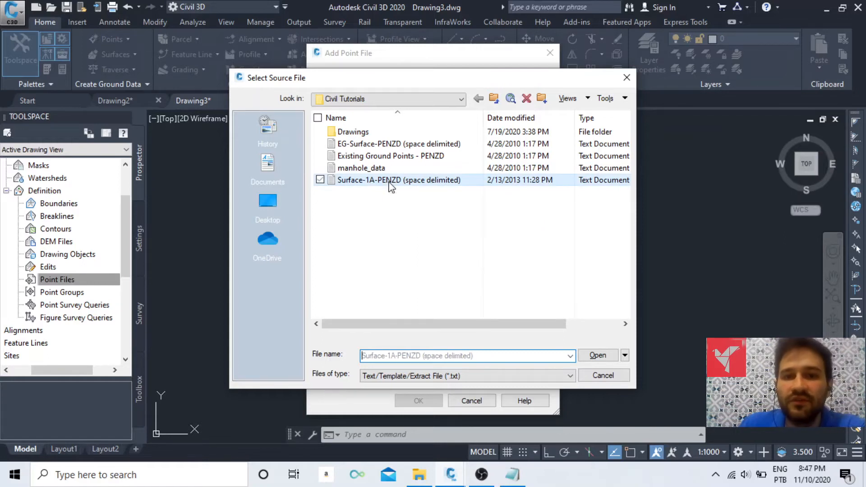
left_click(596, 356)
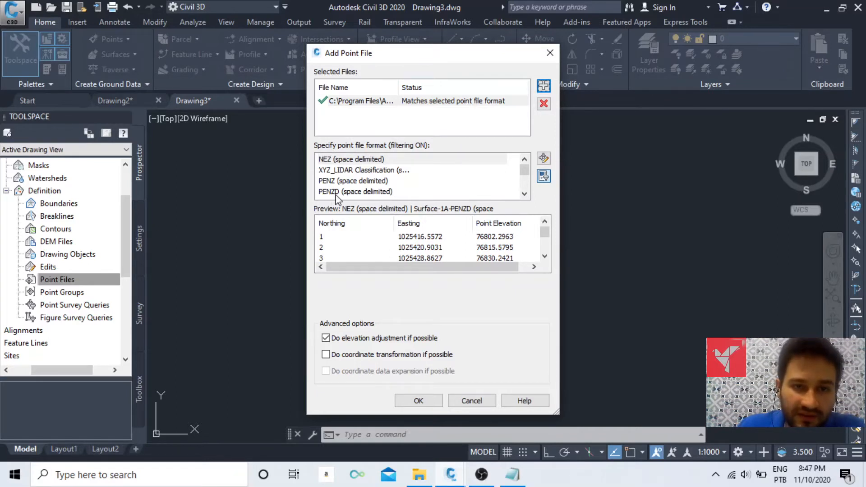
Set the point file format to PENZD (space delimited), check the column preview, and add the file to the surface.
left_click(378, 193)
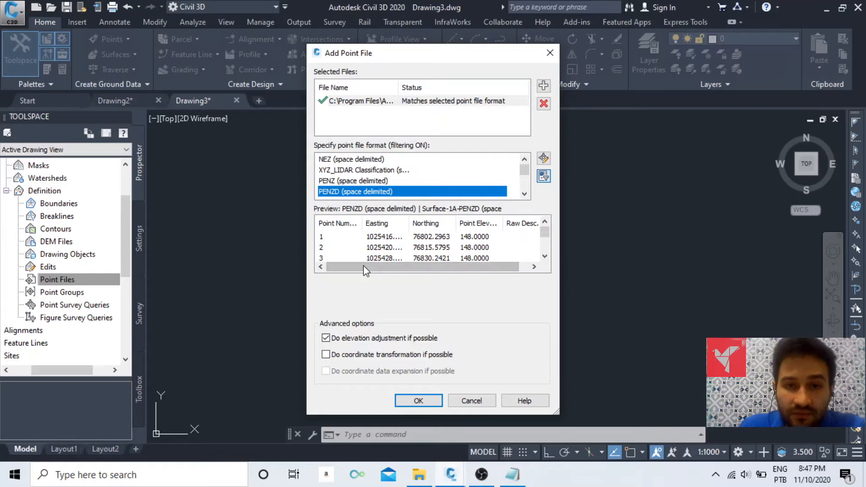
scroll(357, 250, "down", 1)
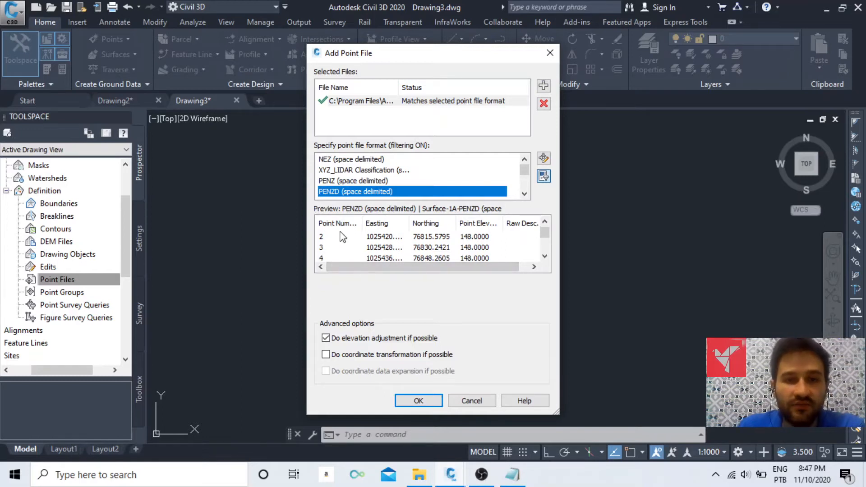
scroll(341, 244, "up", 1)
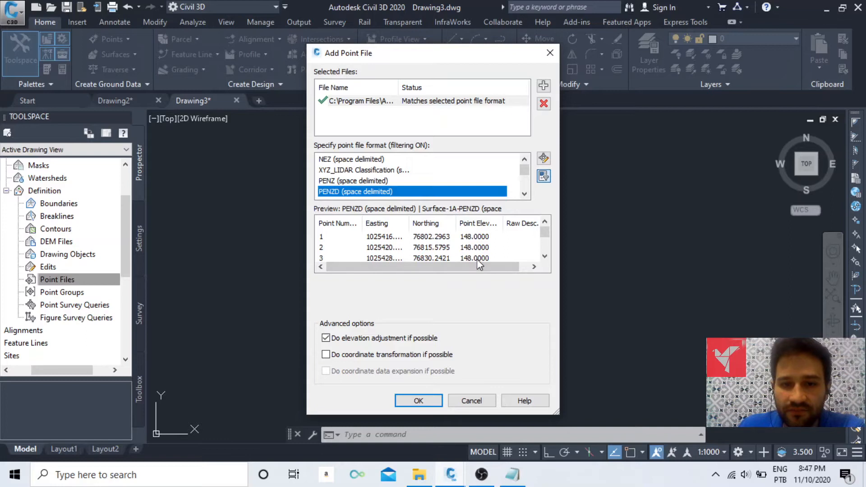
left_click(419, 401)
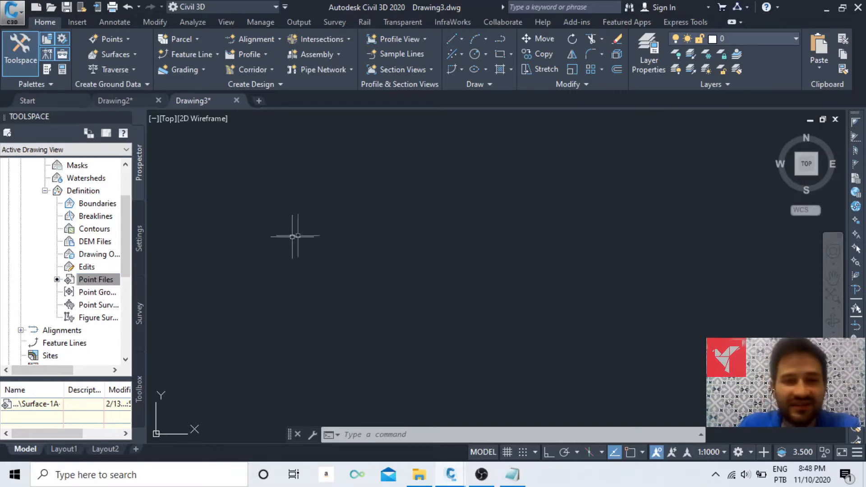
Zoom to the drawing extents and inspect the contours and outer border of the generated surface.
middle_click(307, 230)
middle_click(307, 230)
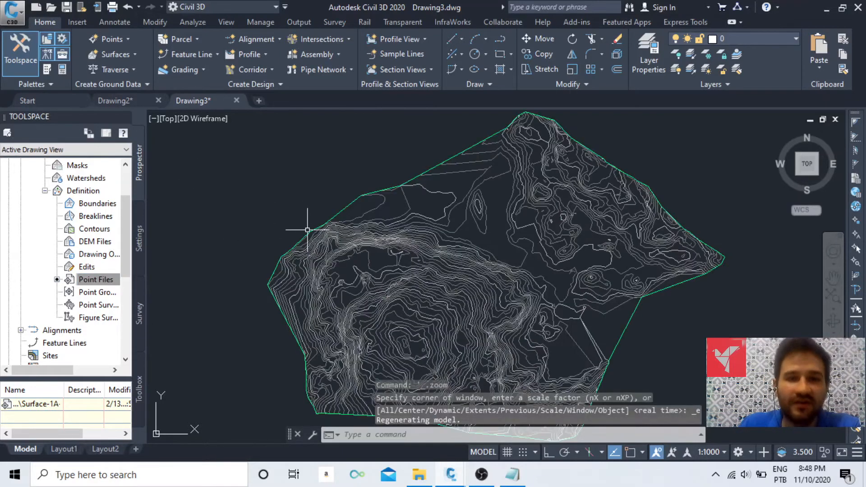
middle_click_drag(481, 285, 473, 281)
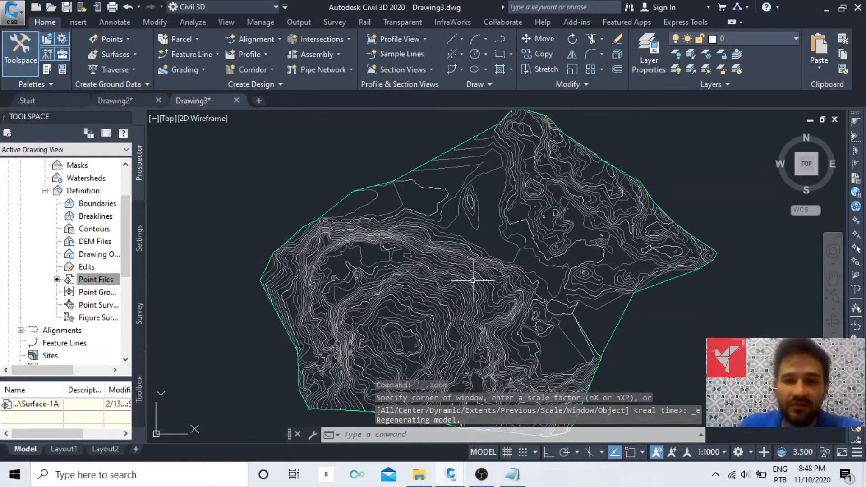
left_click(426, 255)
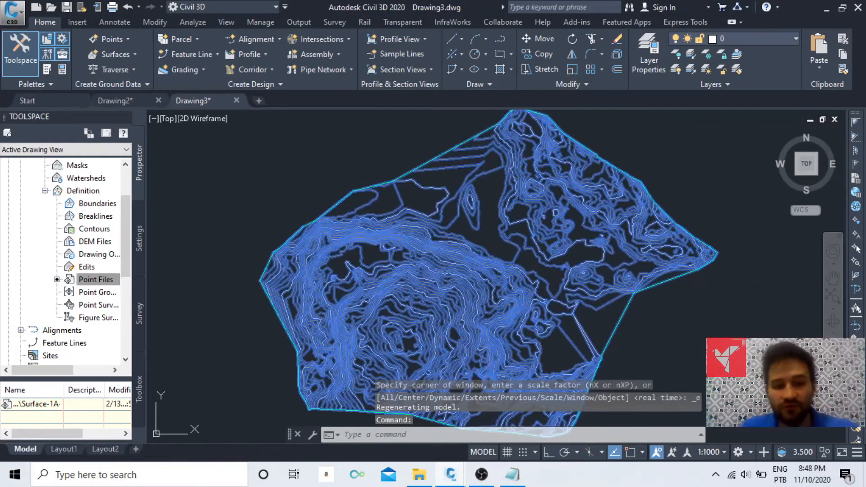
key("Escape")
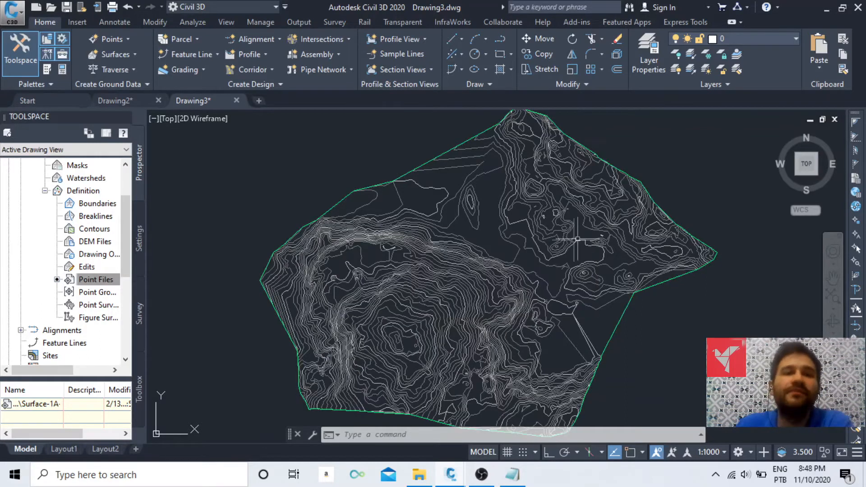
Switch to Drawing2 and examine the triangulated mesh closely and as a whole, checking what object type its triangles are.
left_click(128, 101)
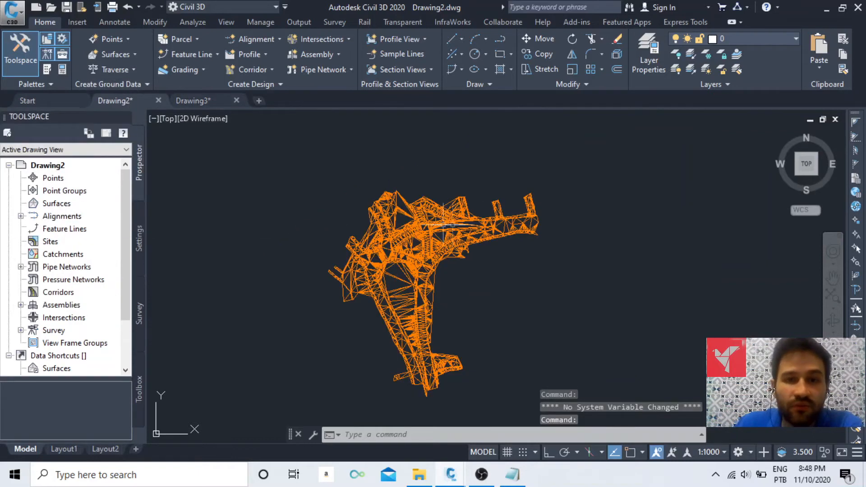
middle_click_drag(601, 254, 576, 242)
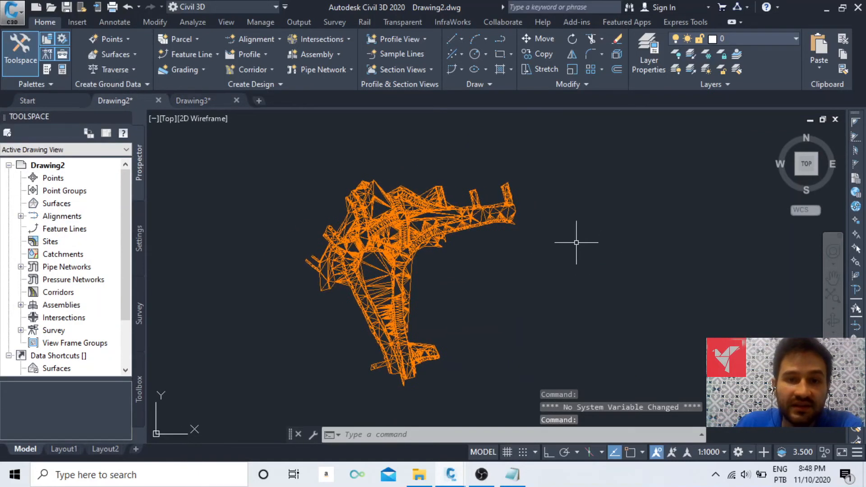
scroll(420, 233, "up", 2)
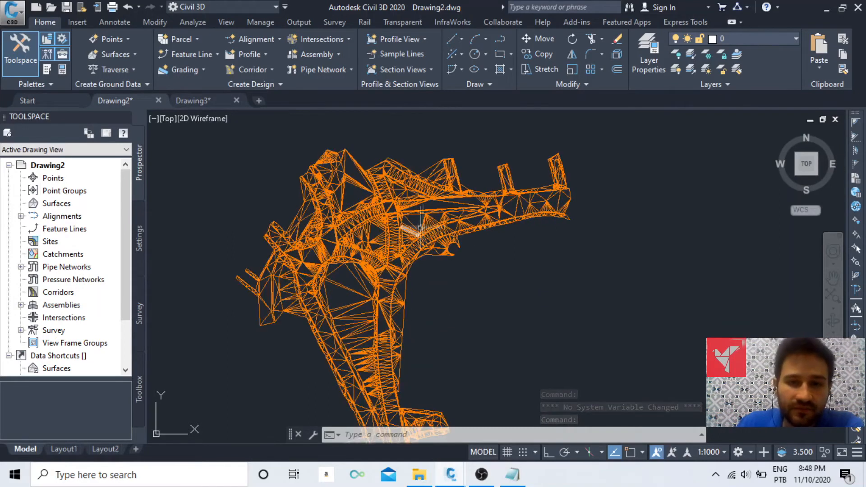
scroll(424, 210, "up", 1)
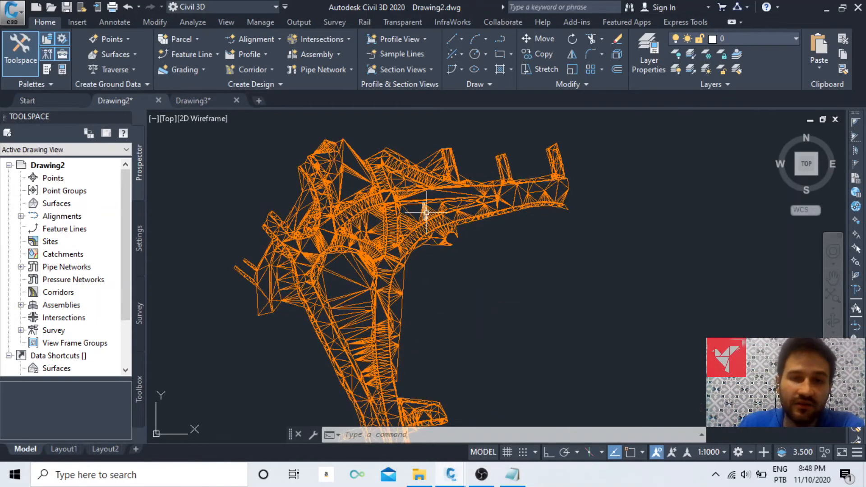
scroll(592, 247, "down", 2)
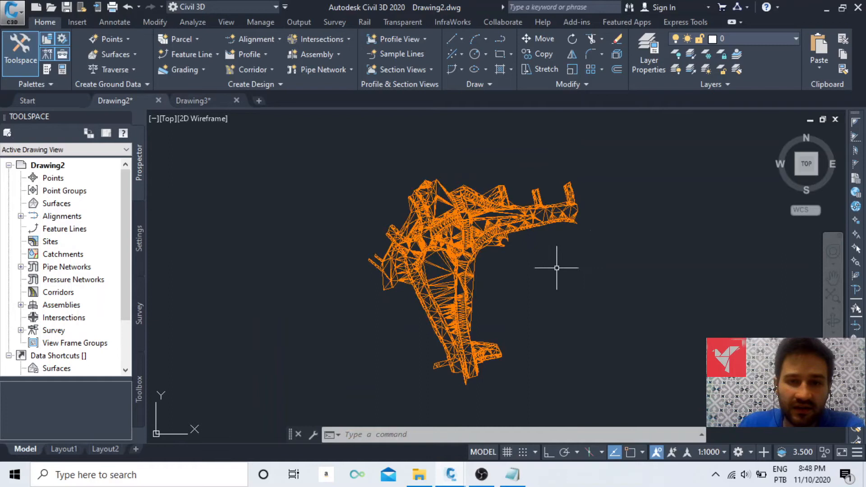
middle_click_drag(559, 263, 547, 247)
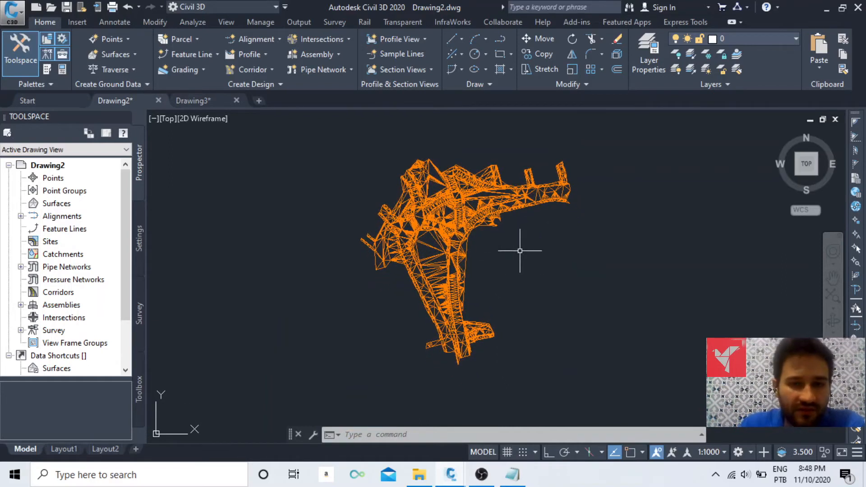
scroll(515, 232, "up", 2)
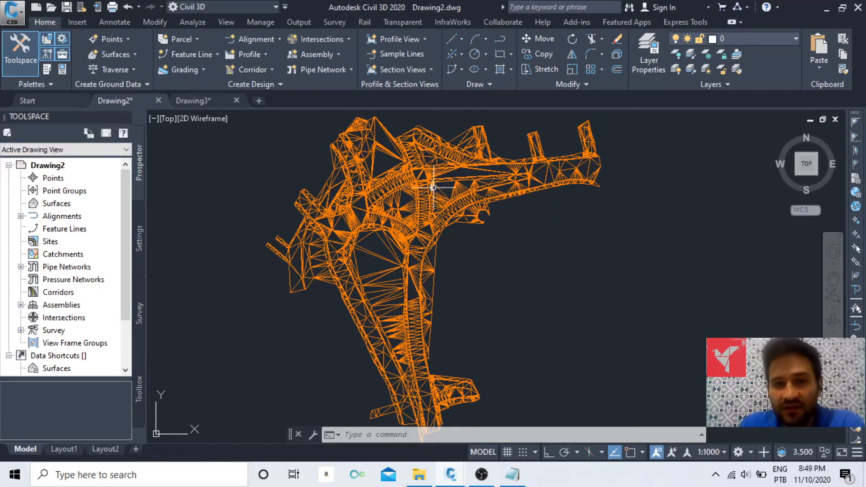
scroll(499, 238, "down", 2)
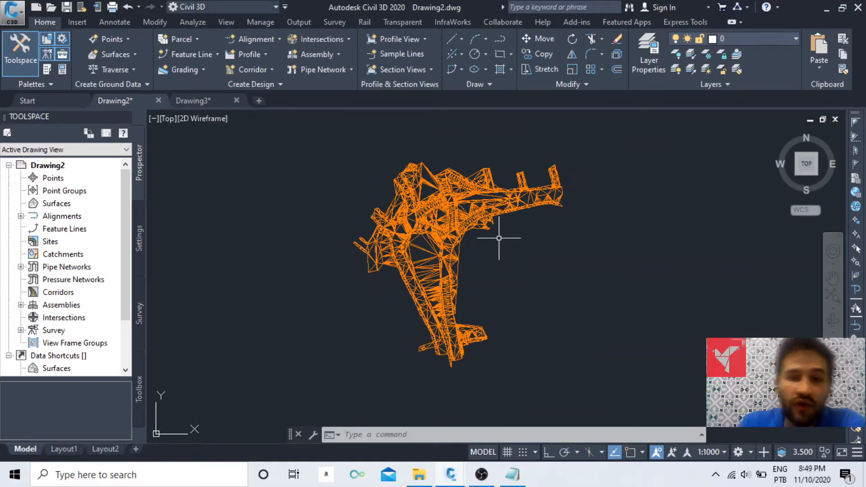
scroll(473, 203, "up", 5)
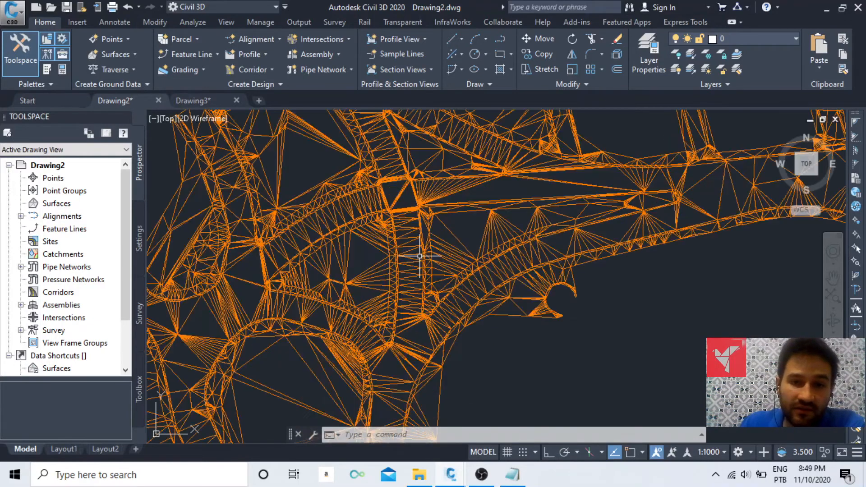
scroll(451, 284, "up", 3)
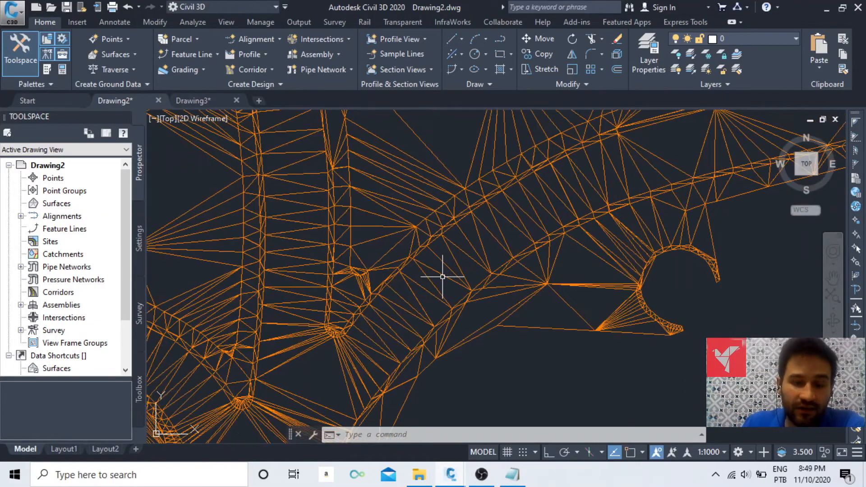
scroll(471, 246, "down", 2)
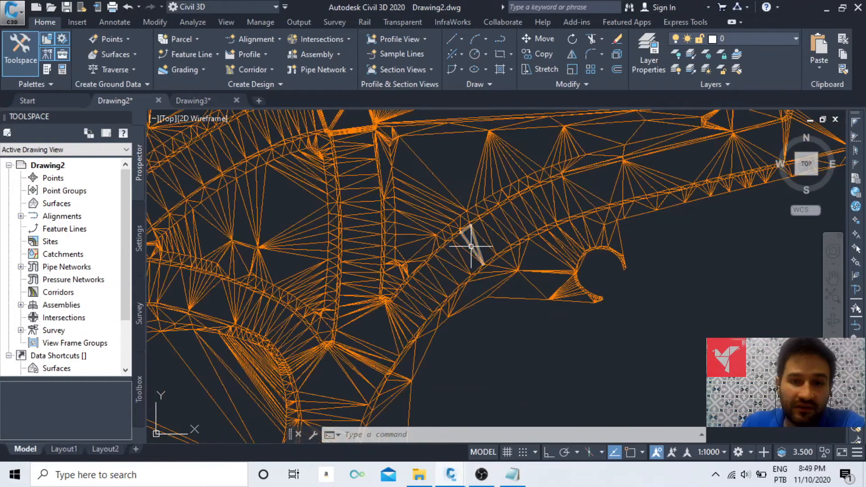
scroll(513, 227, "down", 3)
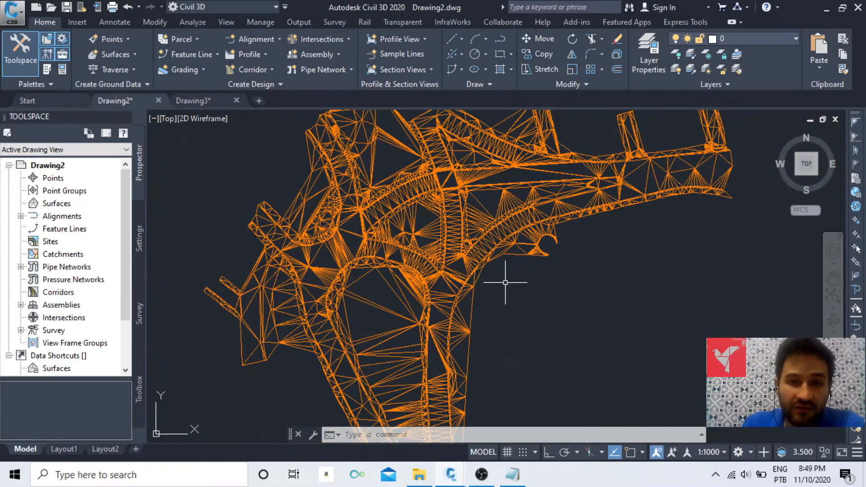
scroll(505, 282, "down", 4)
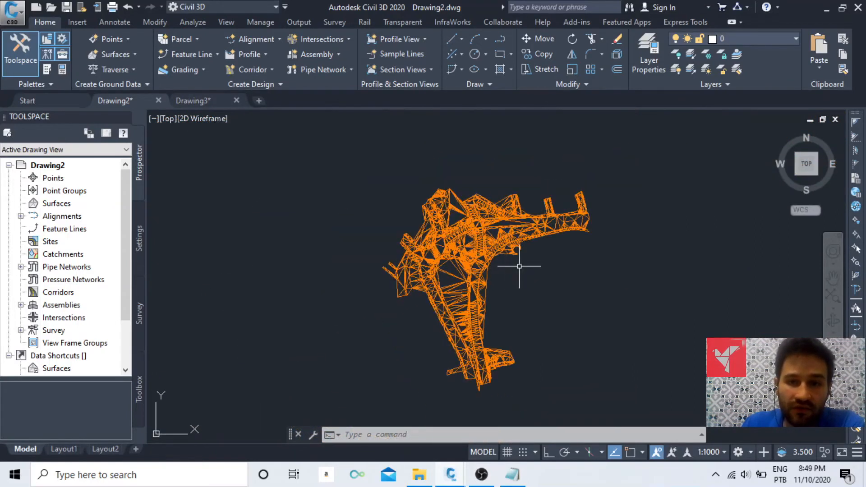
scroll(509, 253, "up", 3)
middle_click_drag(561, 271, 566, 254)
scroll(607, 300, "down", 2)
middle_click_drag(604, 291, 586, 279)
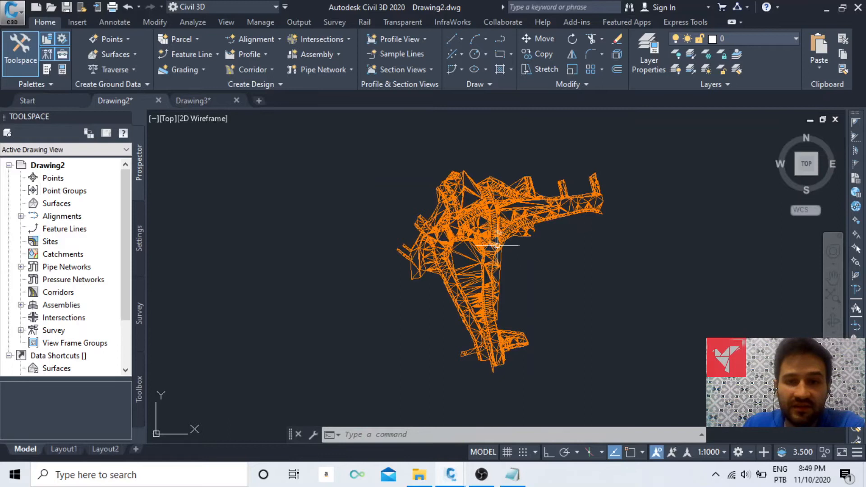
scroll(465, 243, "up", 2)
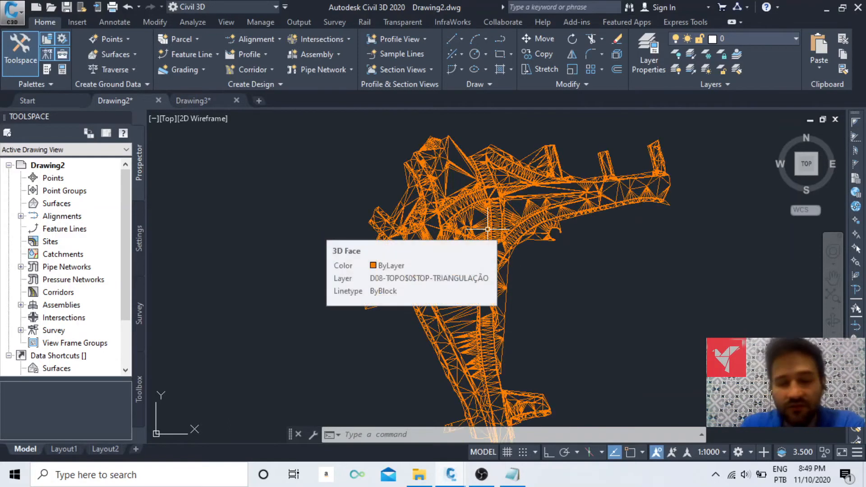
scroll(488, 230, "down", 2)
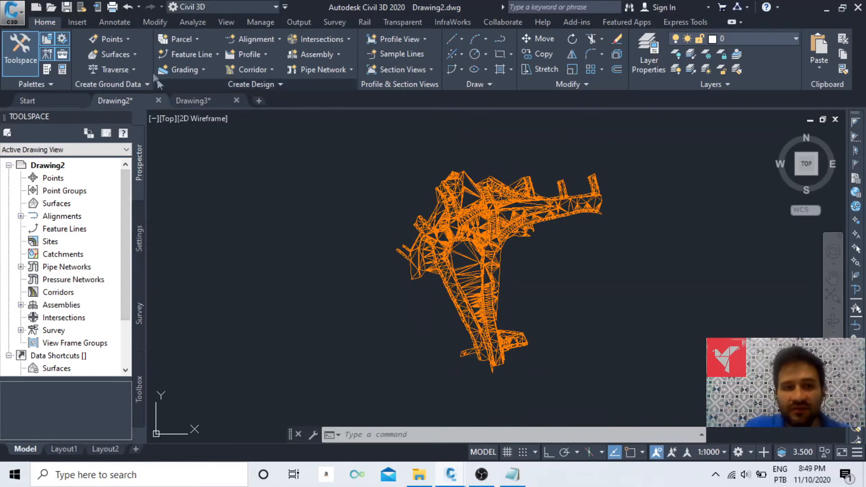
Create a TIN surface named SUPERFICIE POR 3D FACE on layer C-TOPO with the Contours 2m and 10m (Background) style.
left_click(135, 58)
left_click(116, 76)
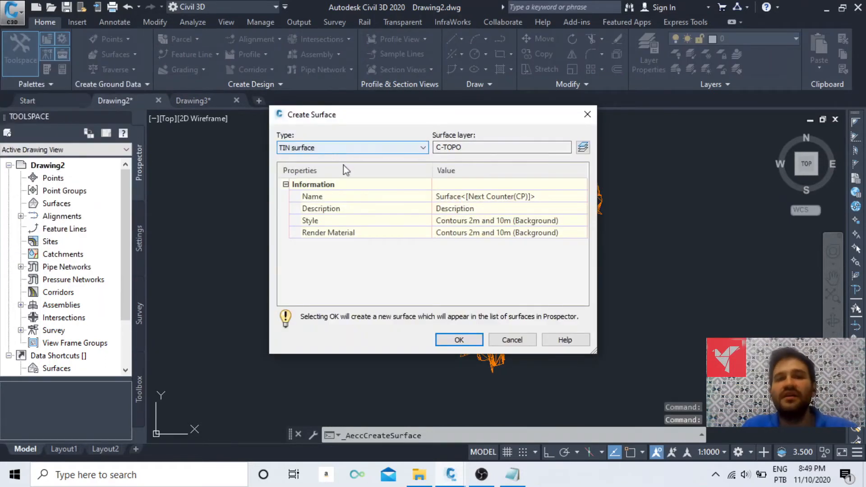
left_click(486, 197)
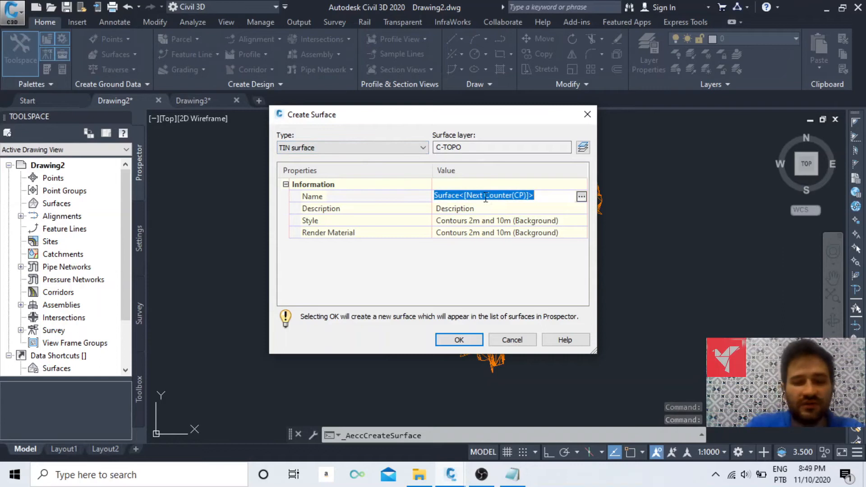
type("super")
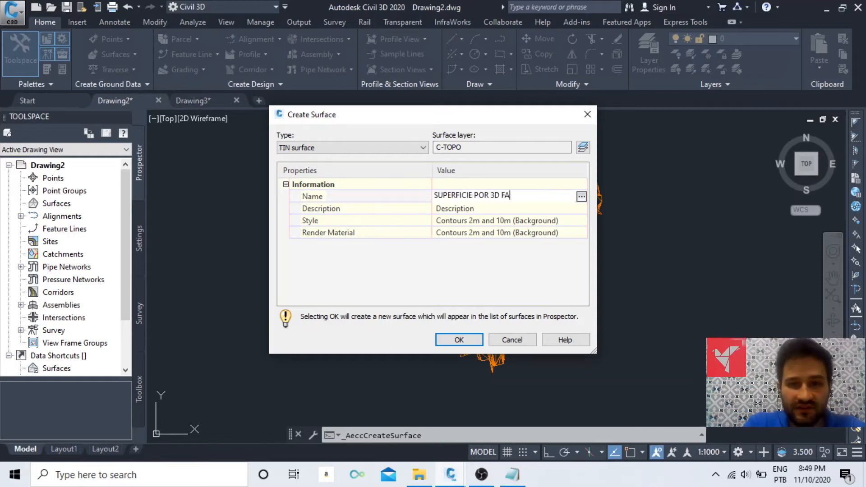
left_click(456, 257)
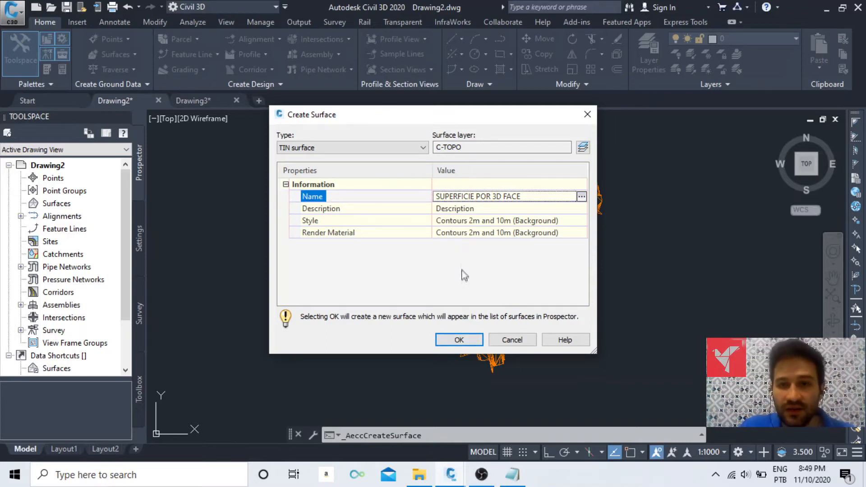
left_click(464, 342)
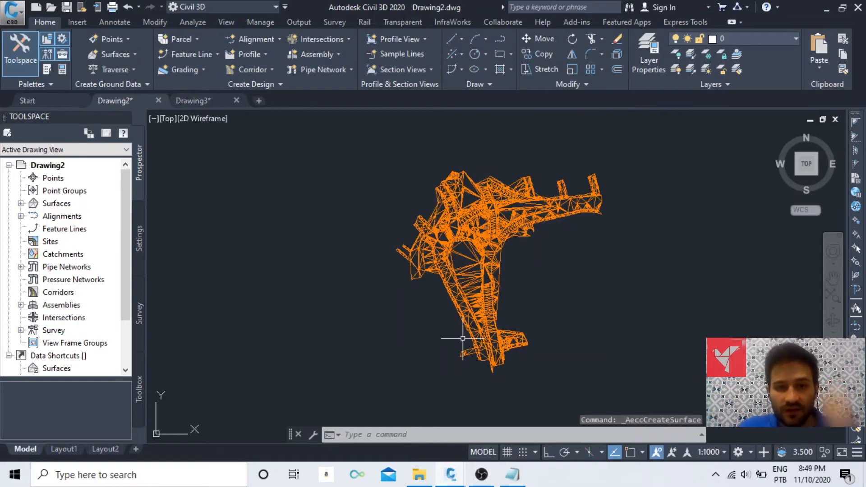
Expand SUPERFICIE POR 3D FACE in the Prospector tree to reveal the data types under its Definition.
left_click(21, 203)
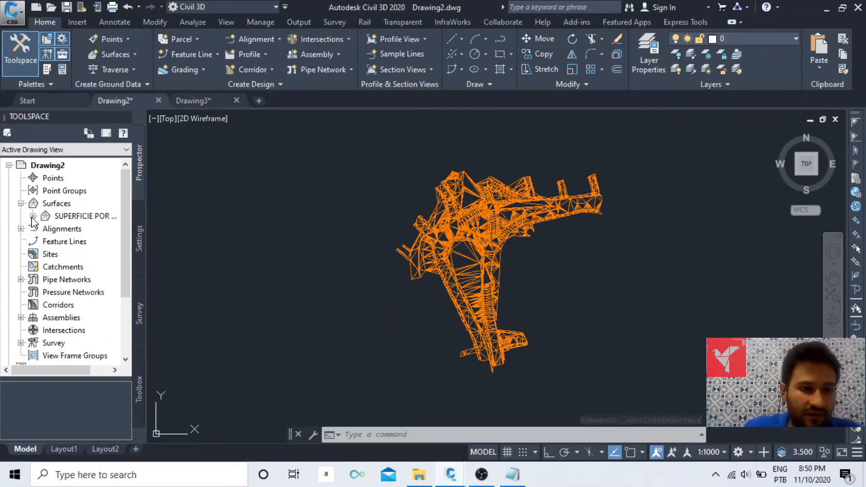
left_click(33, 216)
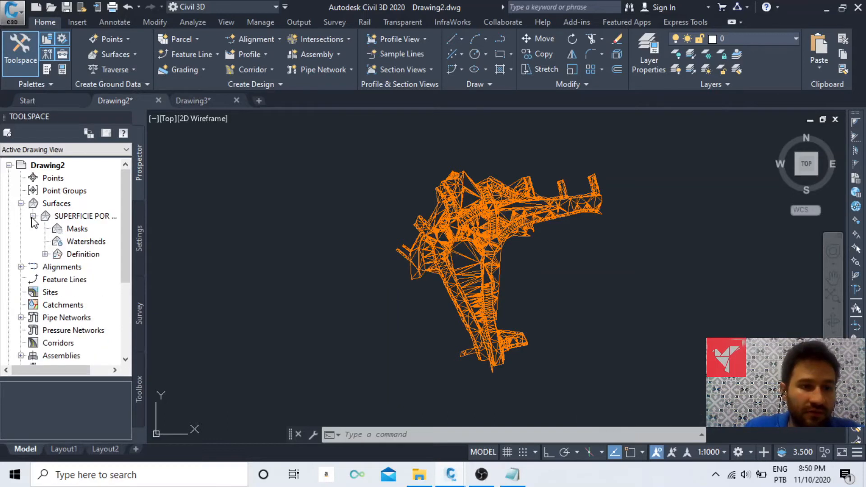
left_click(44, 254)
left_click_drag(68, 367, 87, 370)
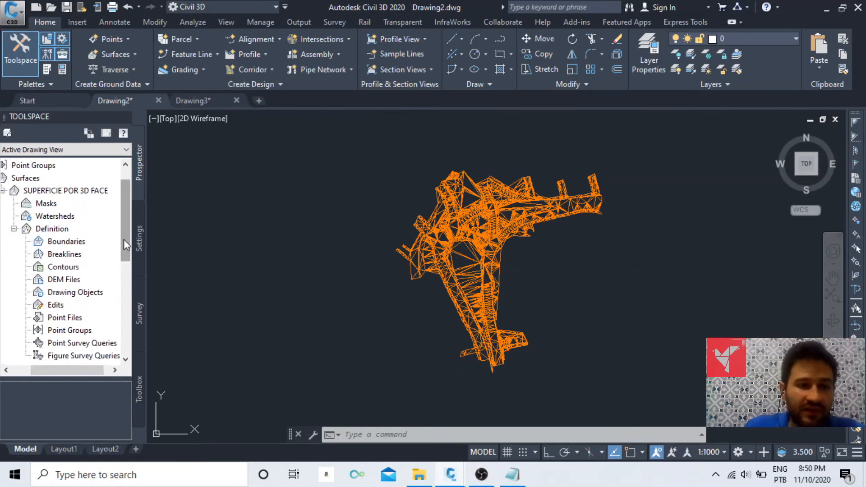
left_click_drag(124, 239, 123, 251)
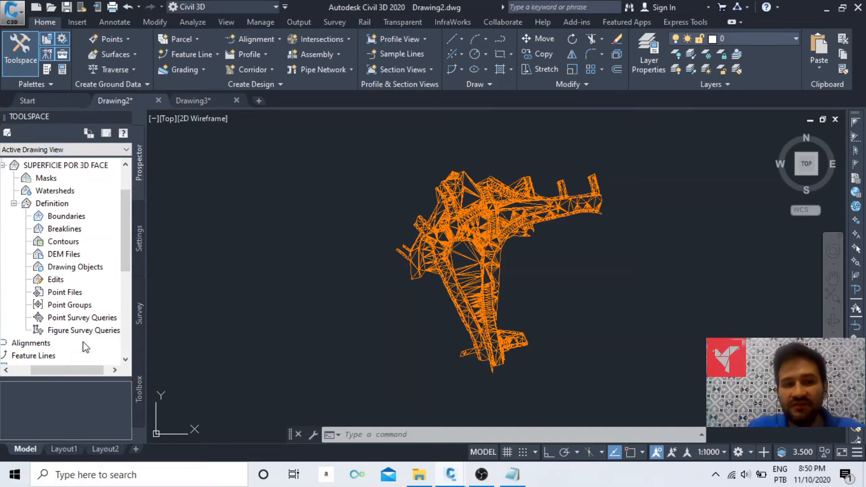
Start adding drawing objects to the surface definition with 3D Faces as the object type.
right_click(70, 268)
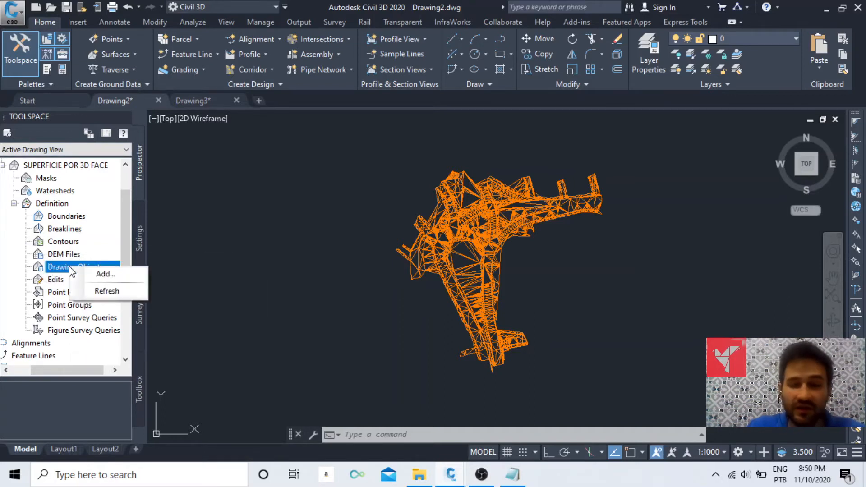
left_click(104, 274)
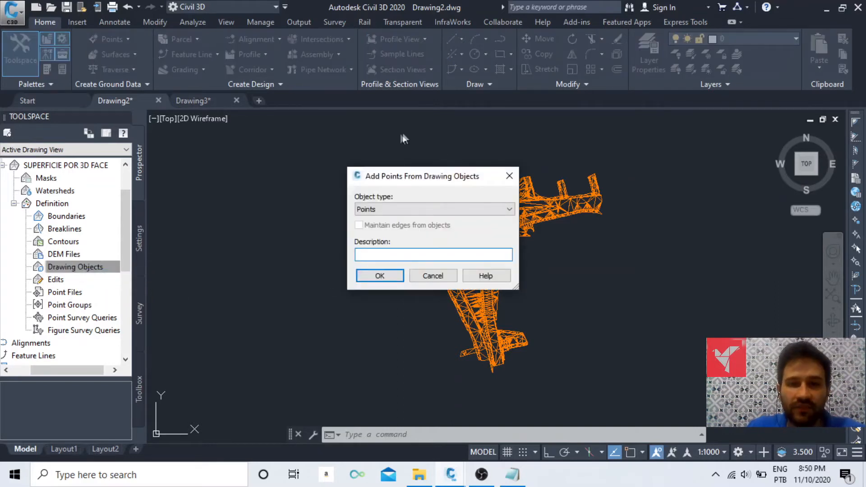
left_click(404, 210)
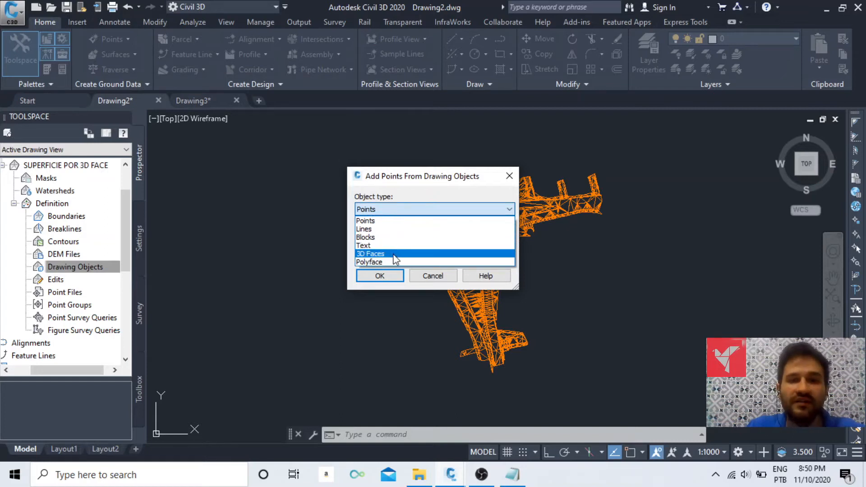
left_click(368, 253)
left_click(369, 254)
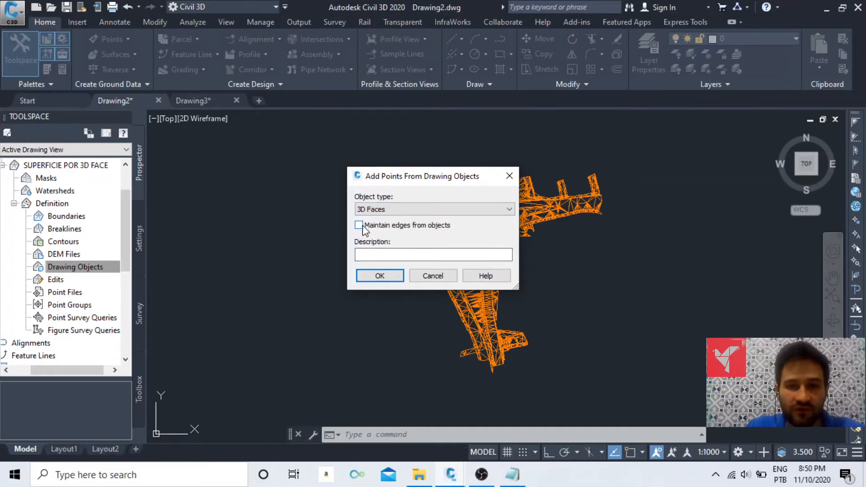
left_click(380, 276)
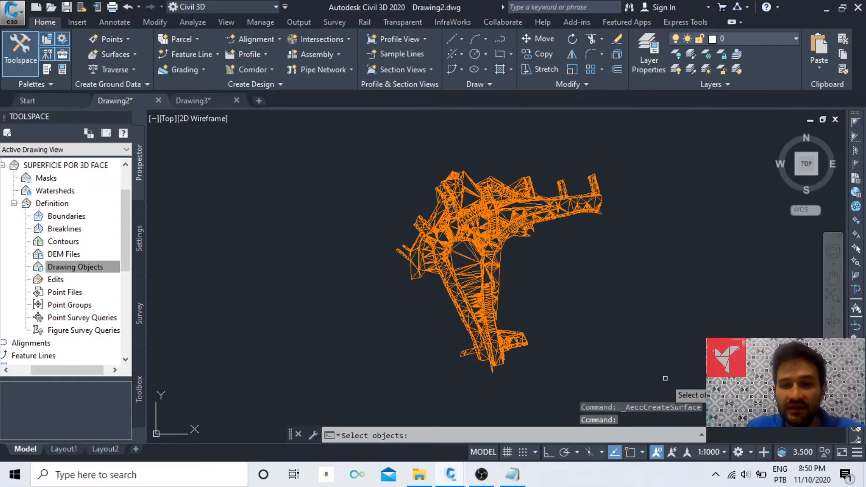
Select the entire triangulated mesh as the source 3D faces, build the surface from it, and check the resulting border and contours.
left_click(645, 378)
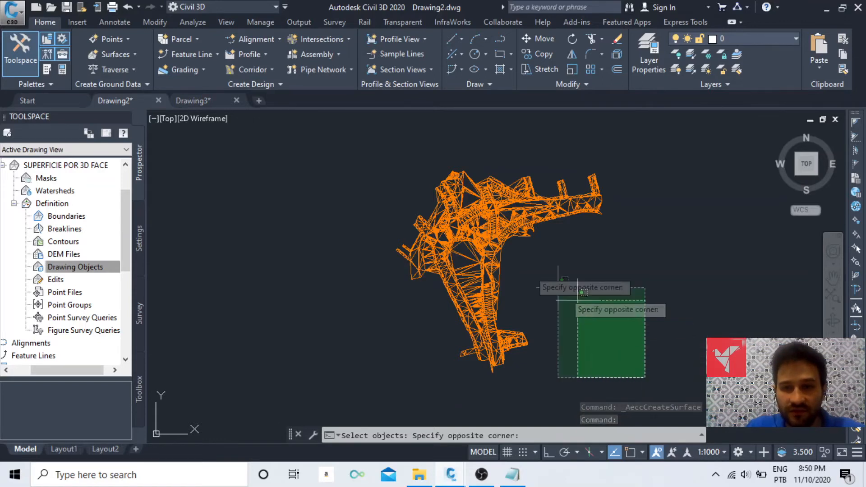
left_click(316, 144)
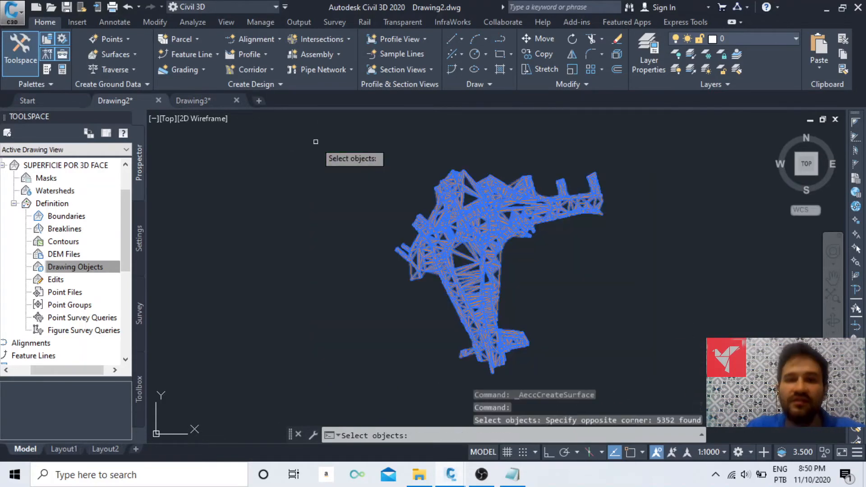
key("Return")
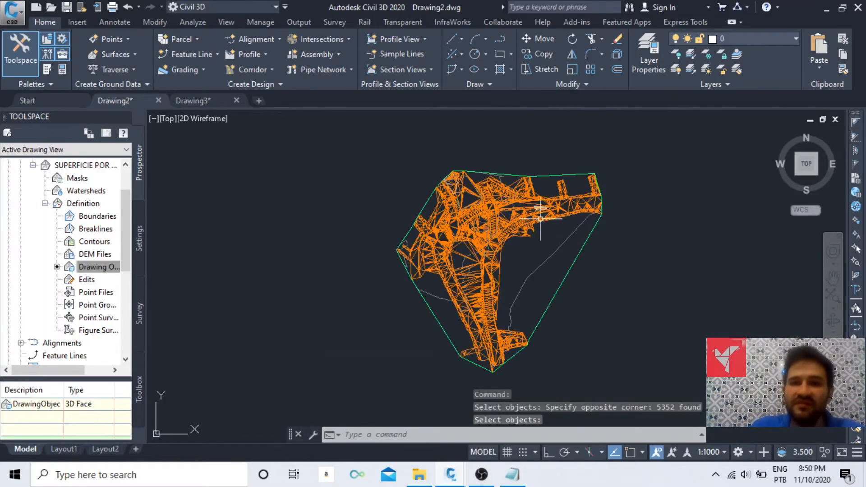
scroll(562, 211, "up", 2)
scroll(564, 212, "down", 3)
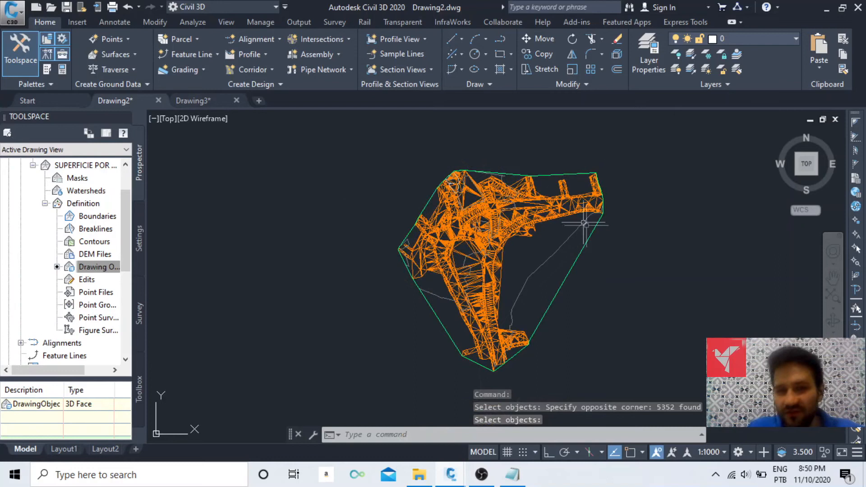
middle_click_drag(575, 218, 567, 218)
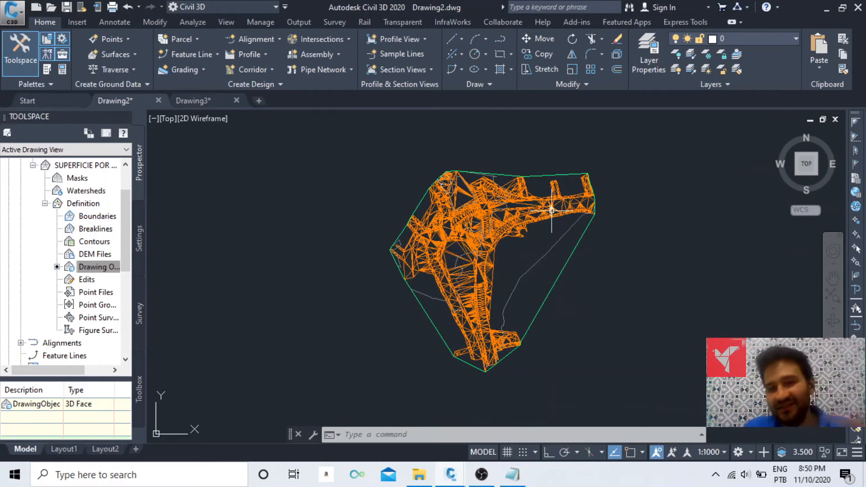
Select one 3D face of the mesh, extend the selection to all similar faces, and hide them so only the surface shows.
scroll(556, 190, "up", 4)
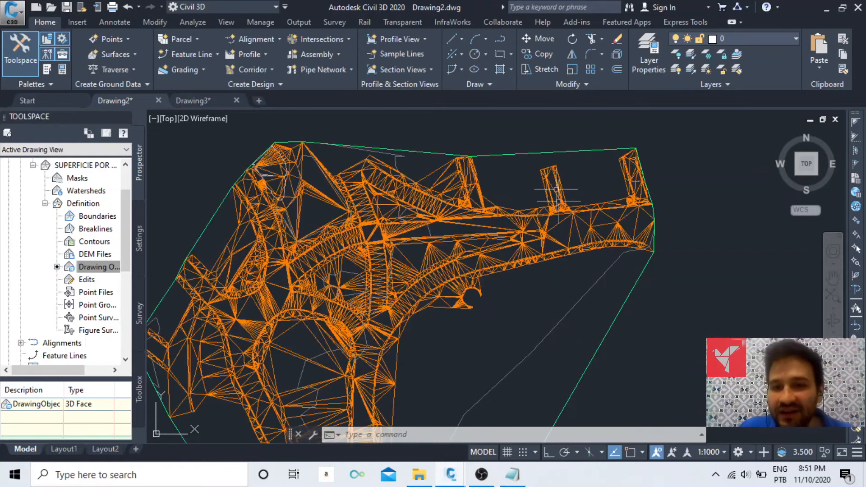
left_click(550, 209)
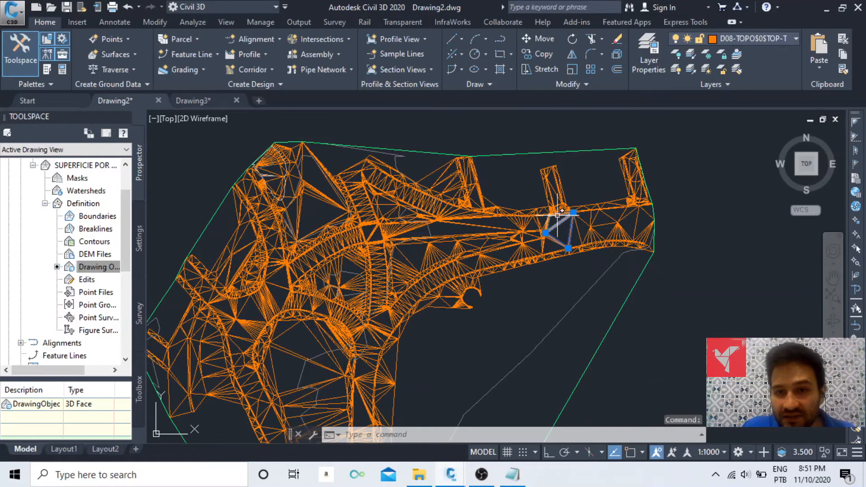
right_click(557, 215)
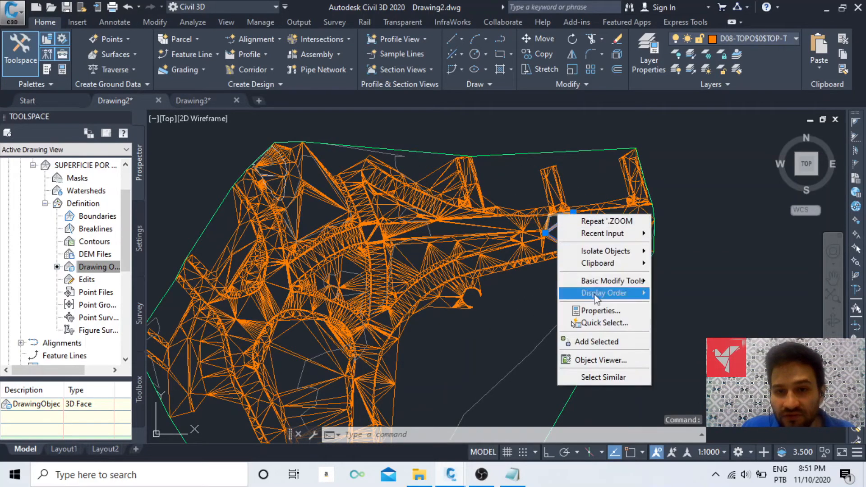
left_click(592, 377)
right_click(533, 225)
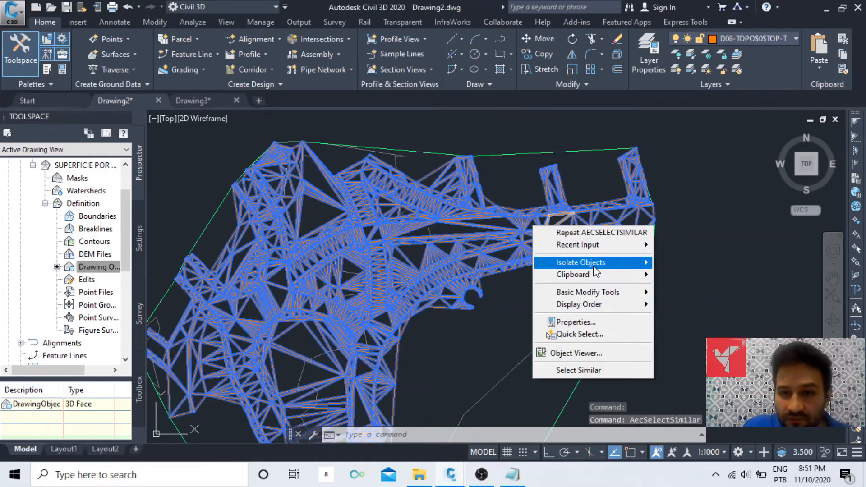
mouse_move(586, 262)
left_click(712, 279)
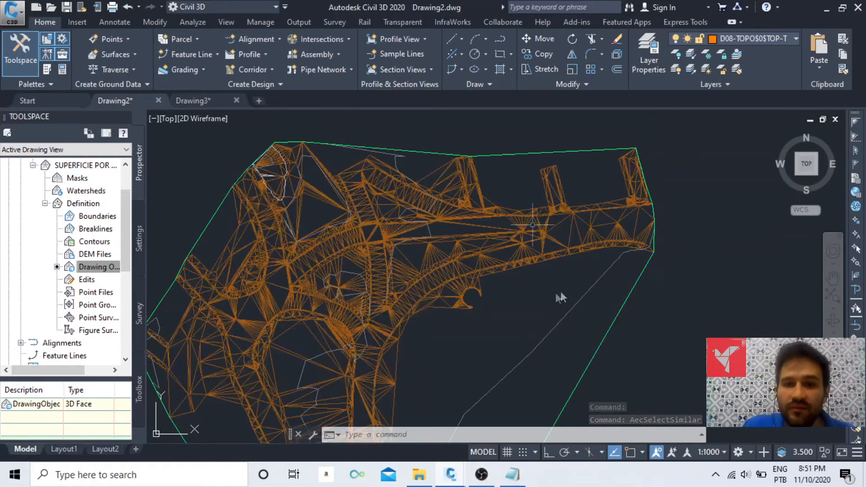
scroll(545, 294, "down", 2)
middle_click_drag(544, 293, 517, 221)
scroll(516, 221, "down", 2)
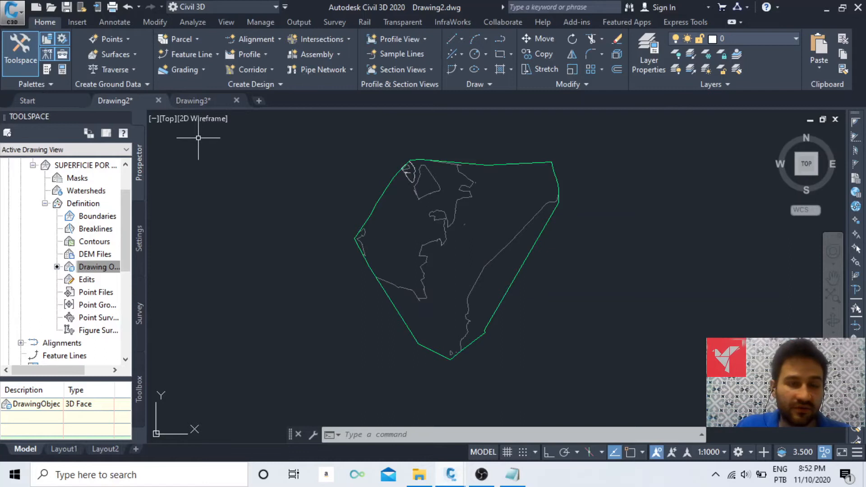
Switch to Drawing3 and examine the contours in the northern part of SUPERFICIE POR PONTOS - INFRABIM.
left_click(203, 100)
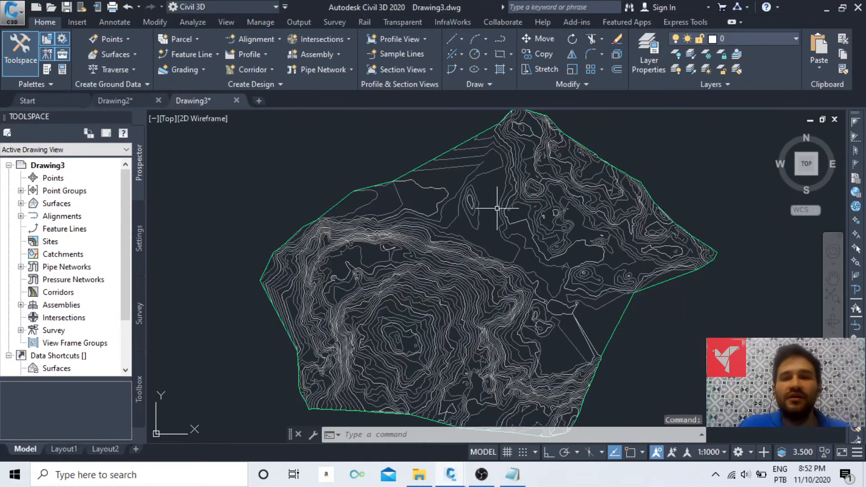
mouse_move(552, 211)
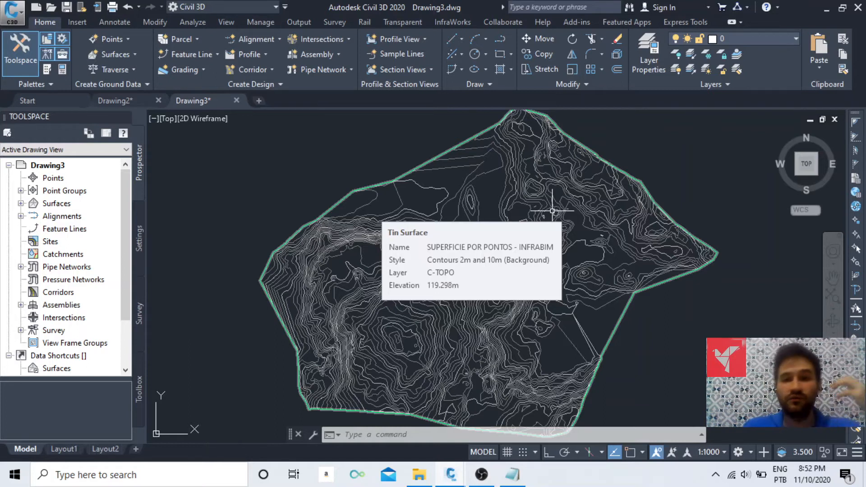
scroll(499, 193, "up", 4)
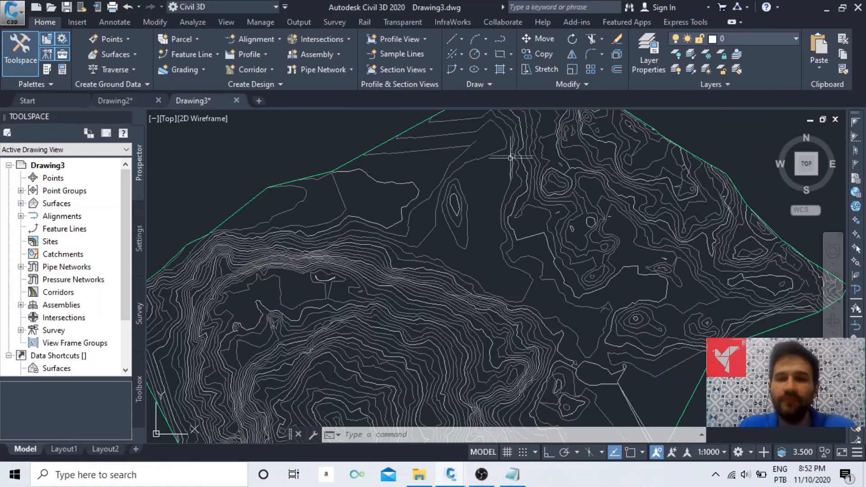
scroll(487, 209, "up", 4)
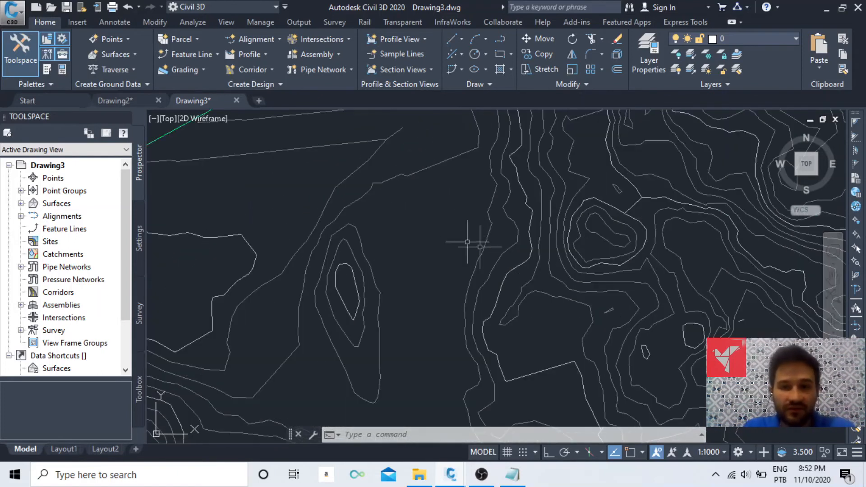
middle_click_drag(521, 256, 520, 264)
scroll(511, 312, "down", 3)
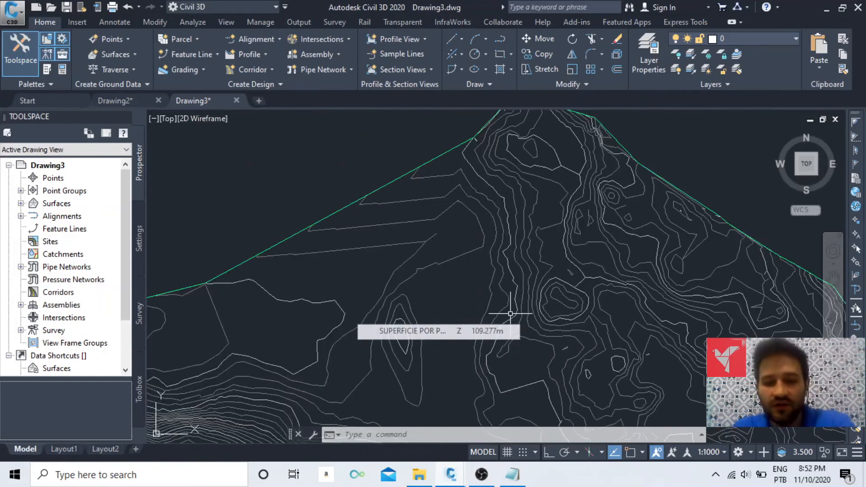
Draw three connected line segments running north across the contours west of the small closed hill, the first about 163 m long.
type("l")
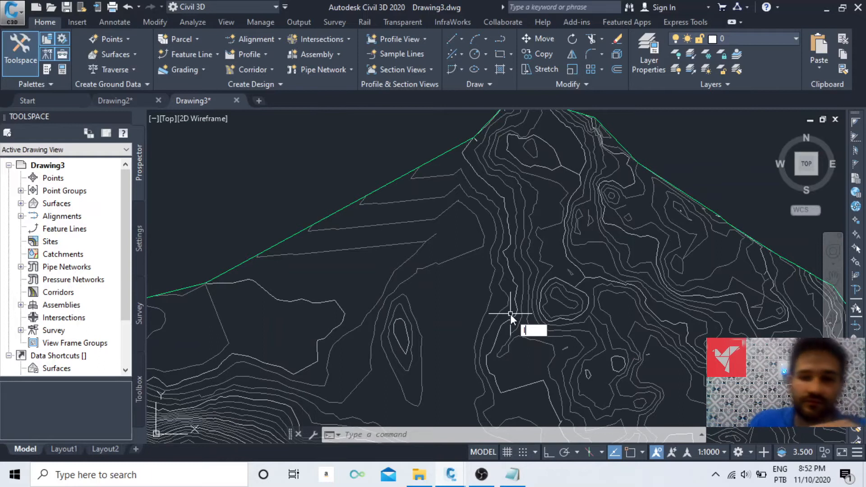
key("Return")
scroll(504, 300, "up", 3)
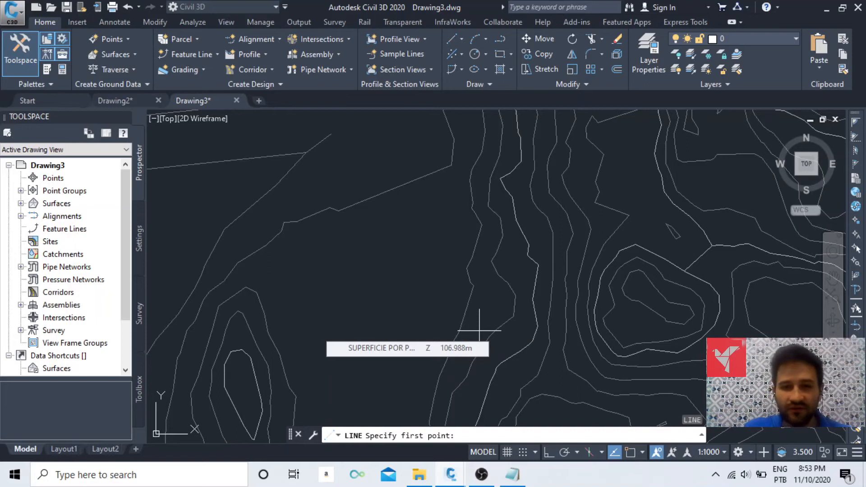
scroll(518, 239, "down", 3)
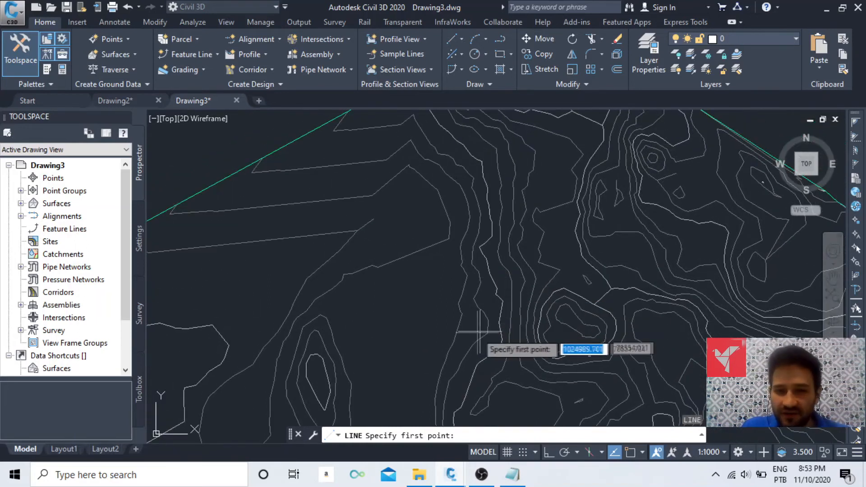
left_click(469, 334)
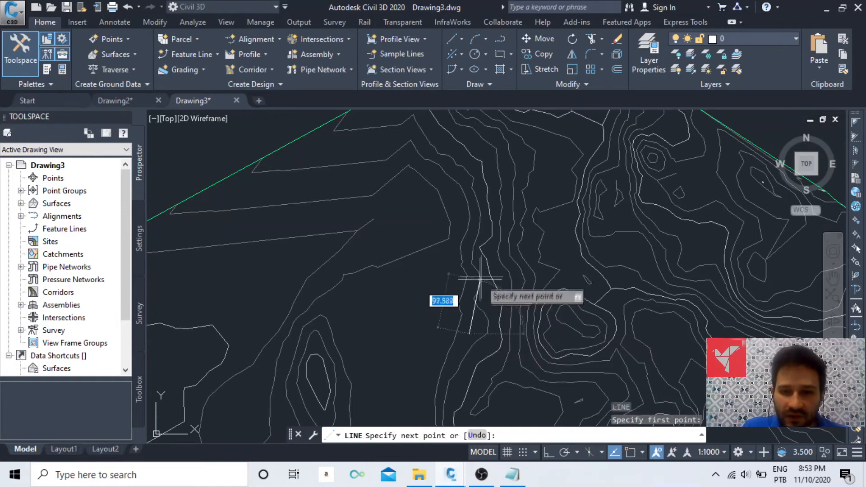
scroll(480, 246, "up", 2)
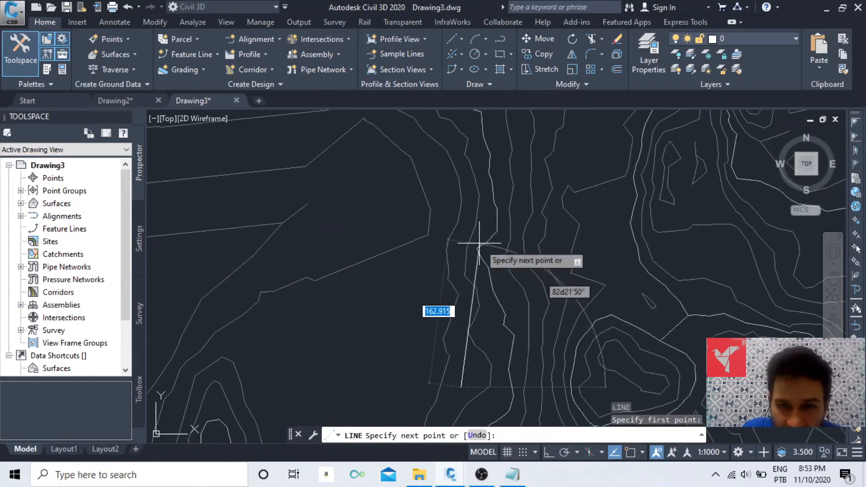
left_click(478, 246)
scroll(447, 180, "down", 3)
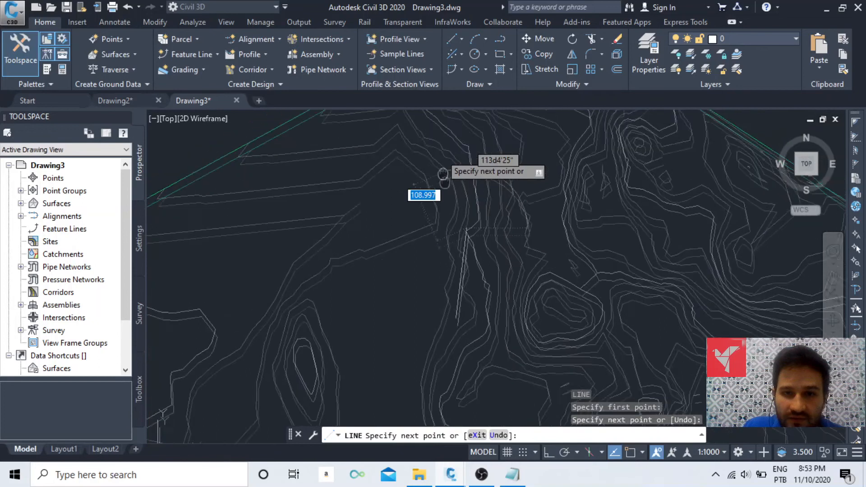
left_click(454, 230)
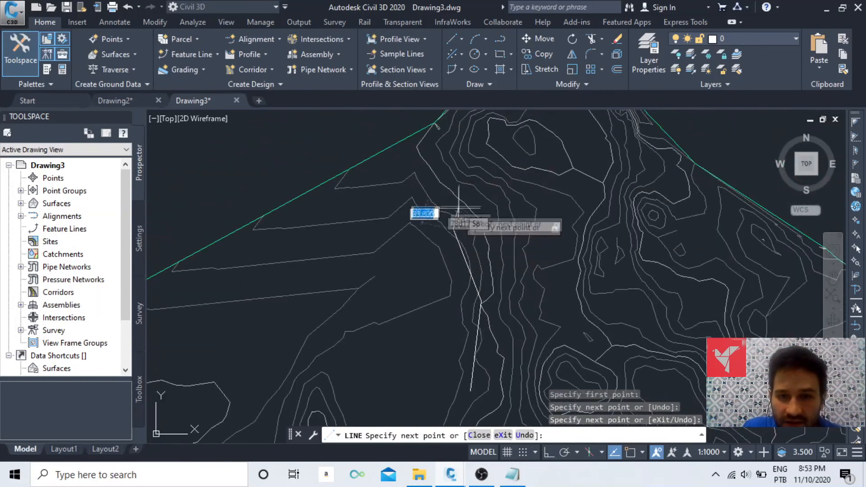
left_click(447, 147)
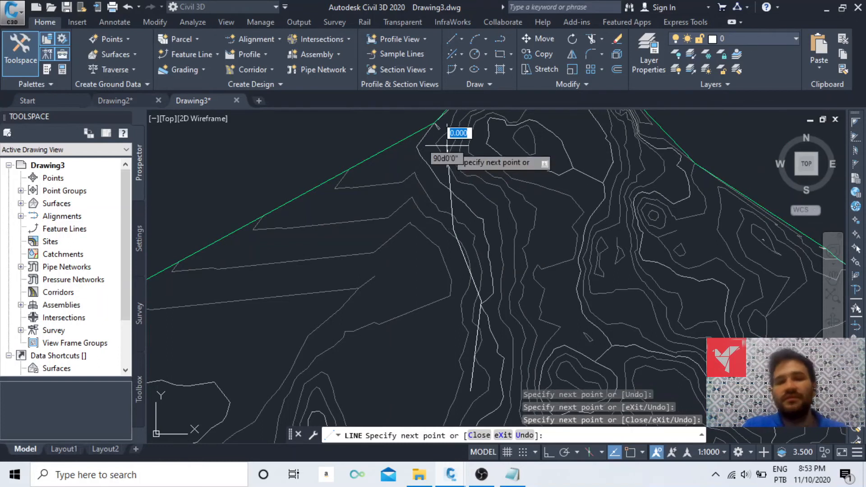
key("Return")
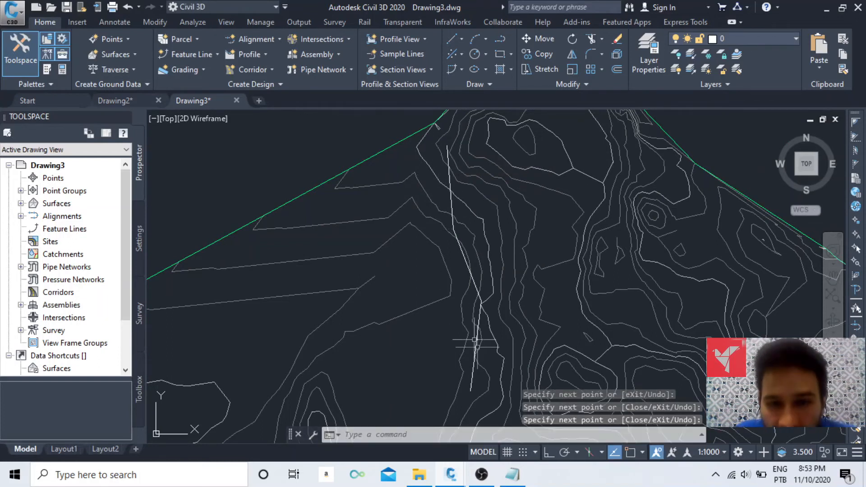
Select the three connected line segments and join them into a single polyline.
left_click(479, 318)
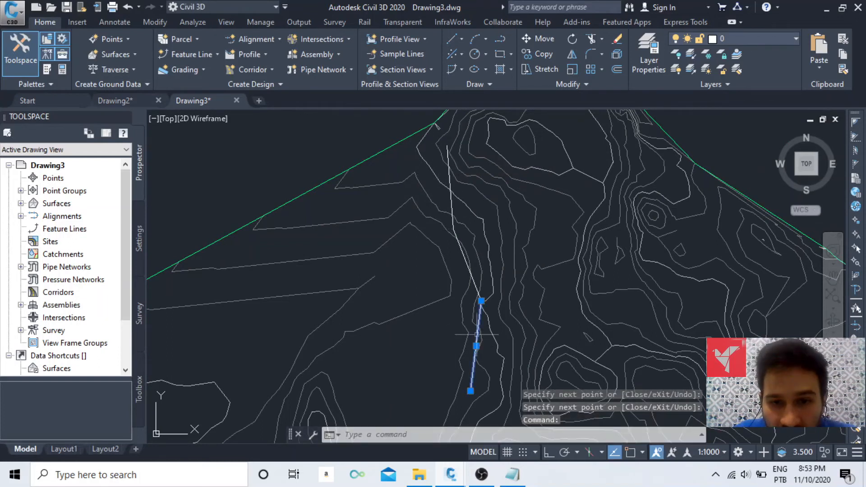
left_click(468, 268)
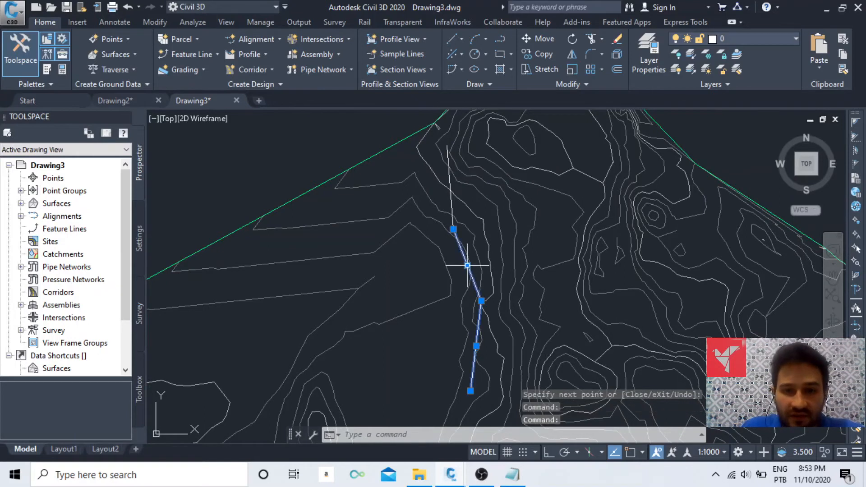
left_click(451, 205)
type("join")
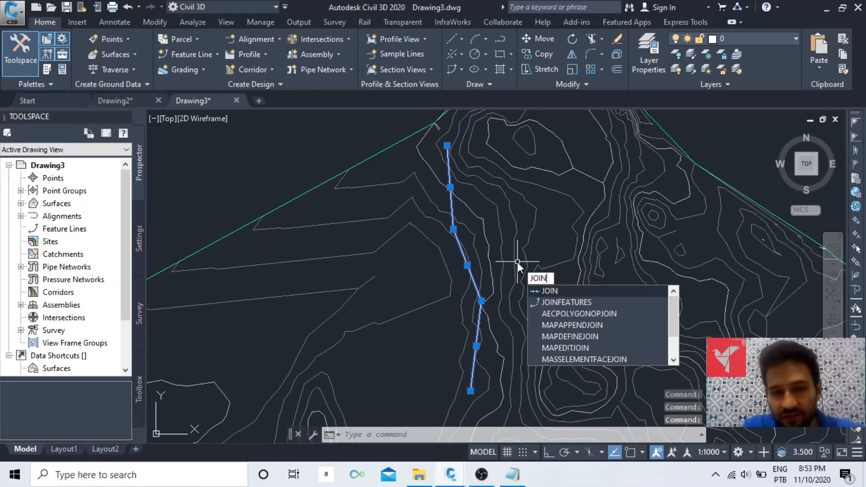
key("Return")
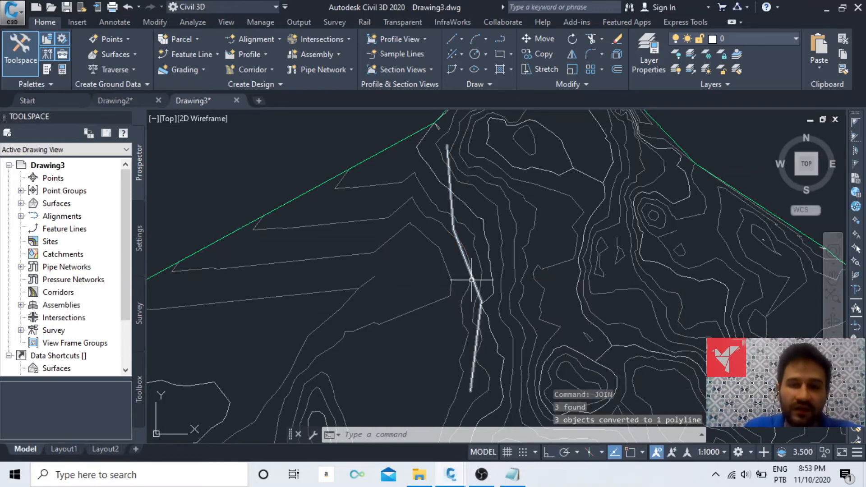
Start creating an alignment from objects using the joined polyline, accepting its northward direction.
left_click(267, 41)
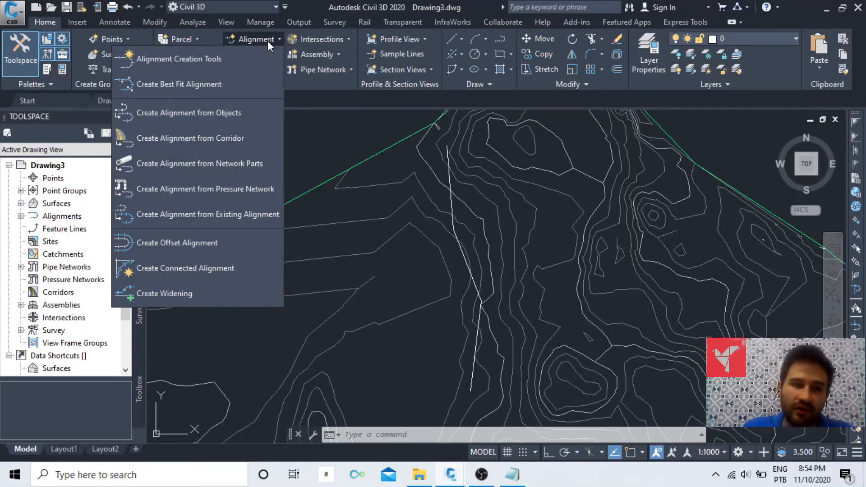
left_click(223, 112)
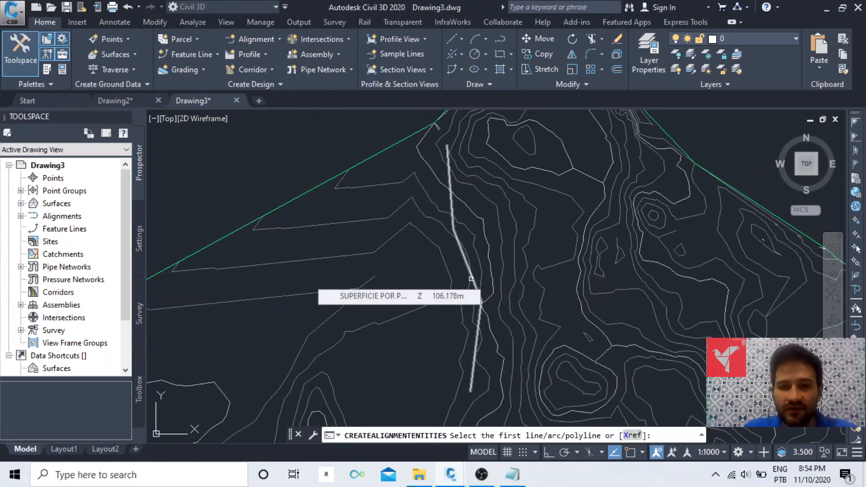
left_click(471, 278)
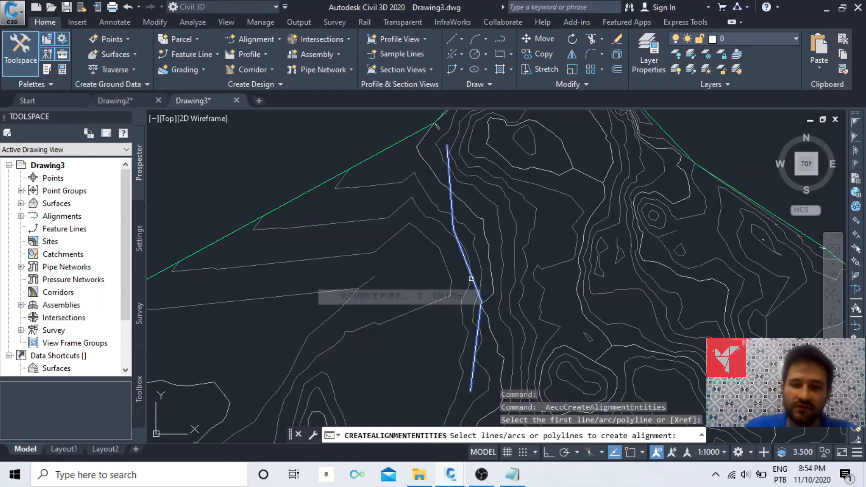
key("Return")
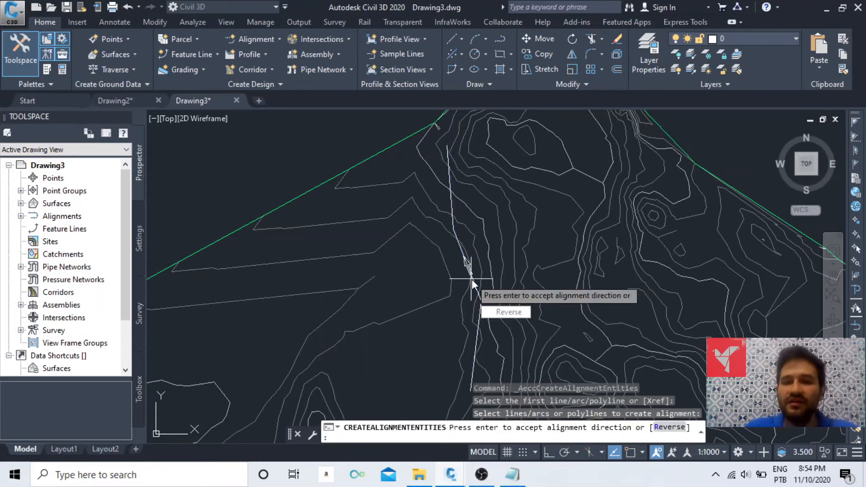
scroll(472, 280, "up", 3)
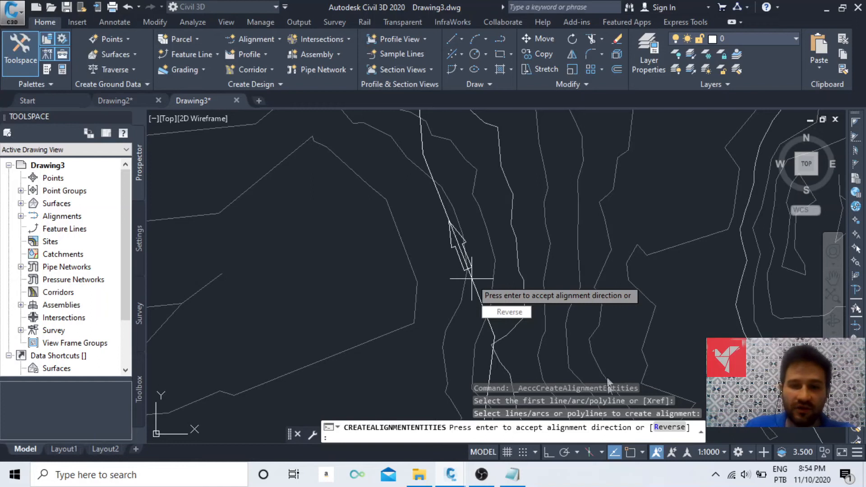
key("Return")
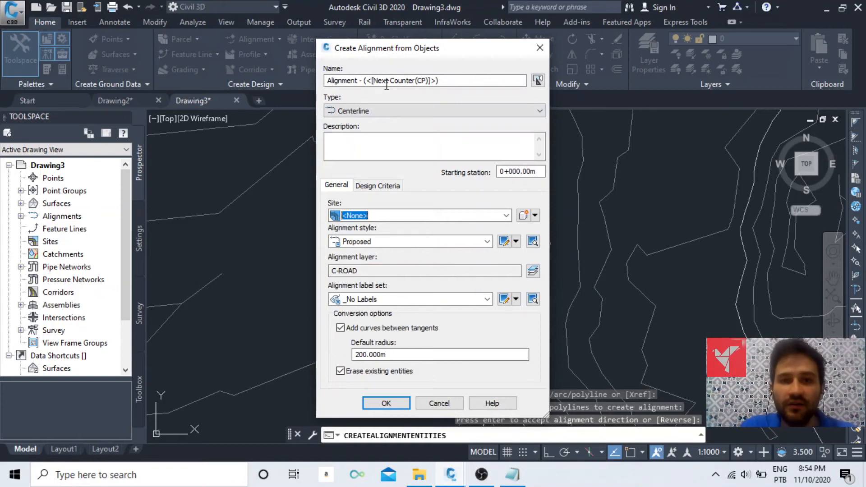
Name the alignment ALINHAMENTO INFRABIM and set its starting design speed to 80 km/h.
left_click_drag(449, 82, 320, 82)
type("ALINHAM")
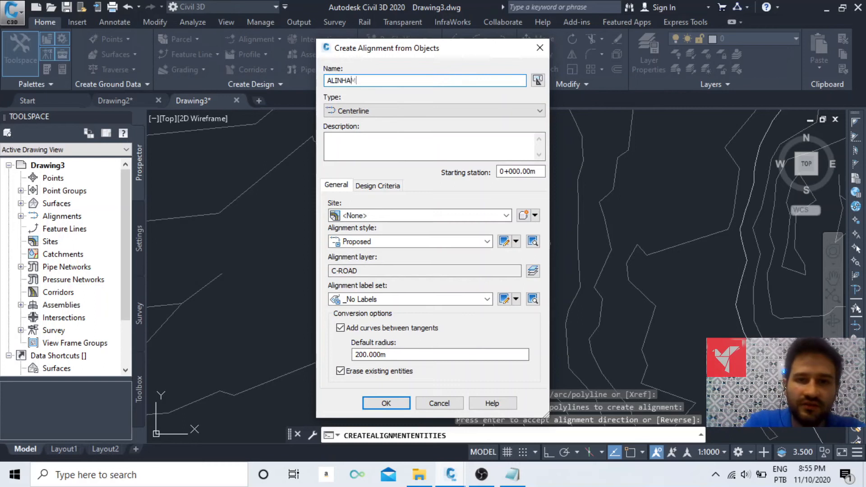
type("ENTO 1NFRABIM")
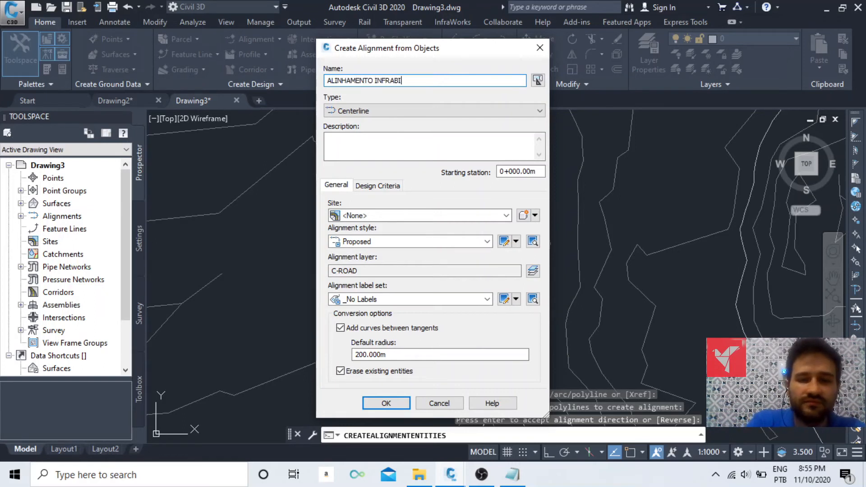
left_click(389, 143)
left_click(395, 113)
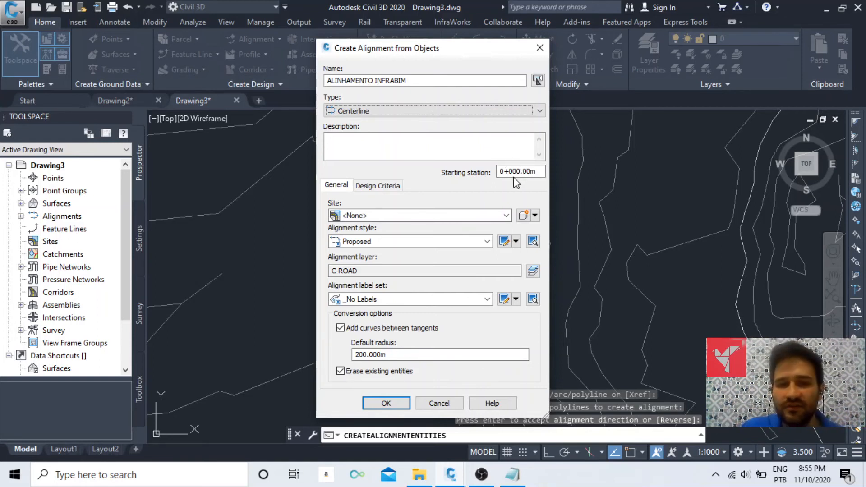
left_click(385, 187)
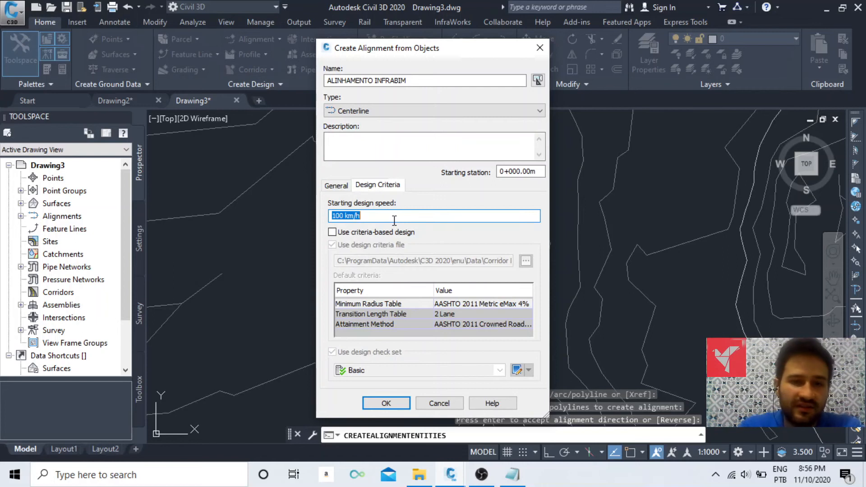
type("80")
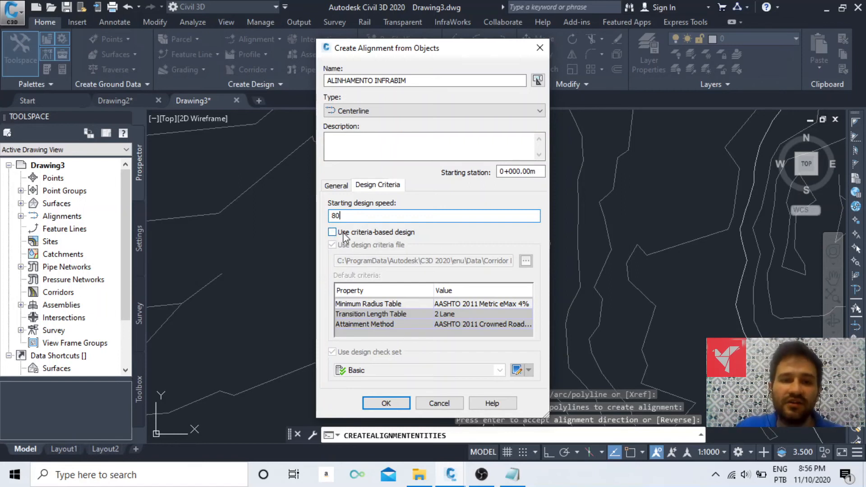
Enable criteria-based design with the AASHTO 2011 Metric eMax 4% radius table and Basic check set, and create the alignment.
left_click(393, 232)
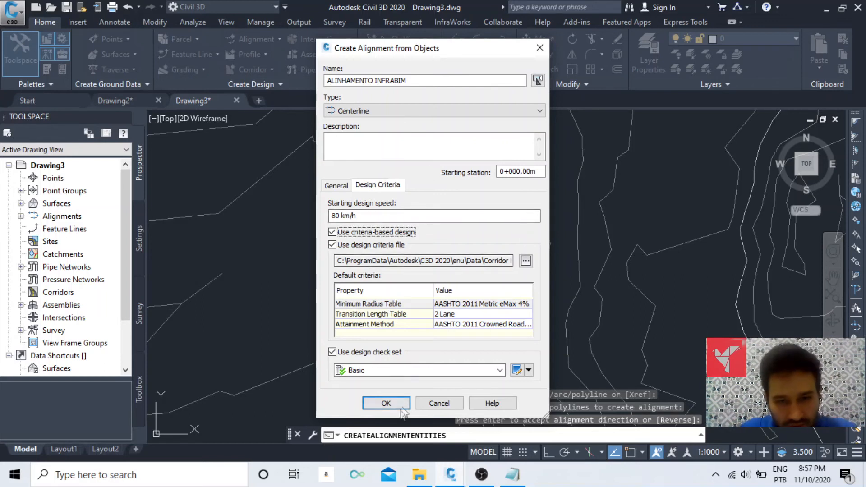
left_click(387, 403)
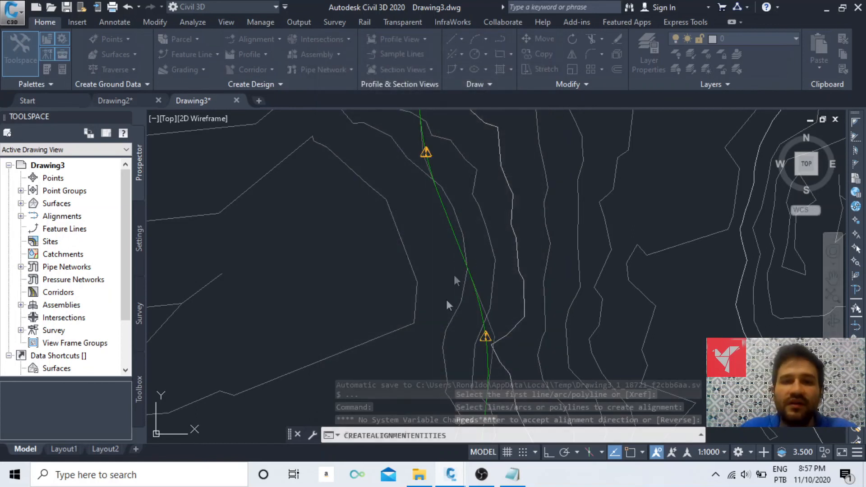
Examine the new alignment's curves and the design criteria warning symbol at its northern curve.
scroll(448, 166, "down", 3)
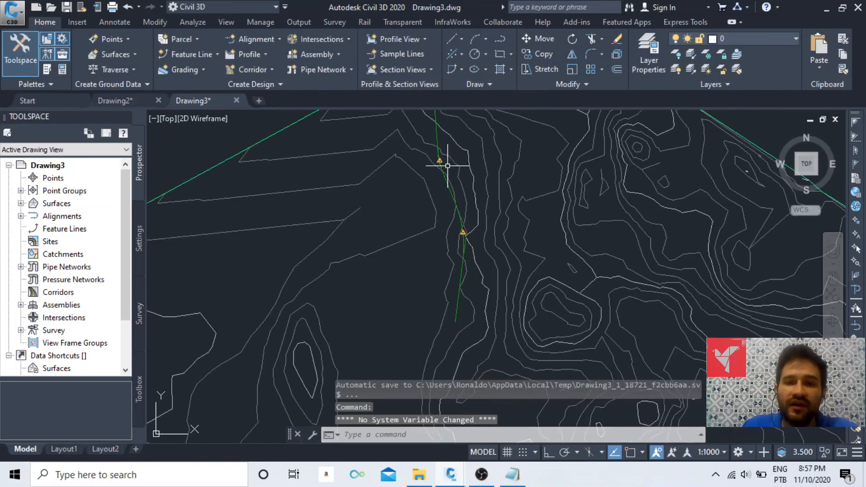
middle_click_drag(462, 187, 450, 228)
scroll(451, 228, "up", 2)
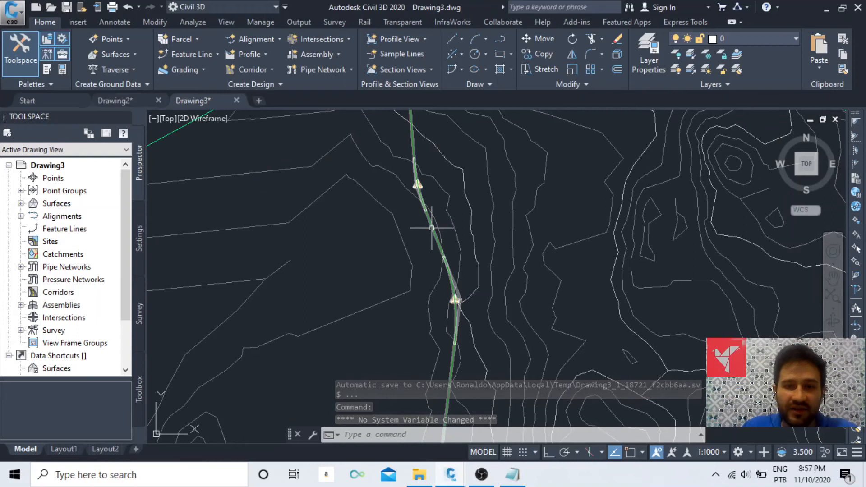
scroll(432, 227, "up", 4)
scroll(431, 171, "down", 4)
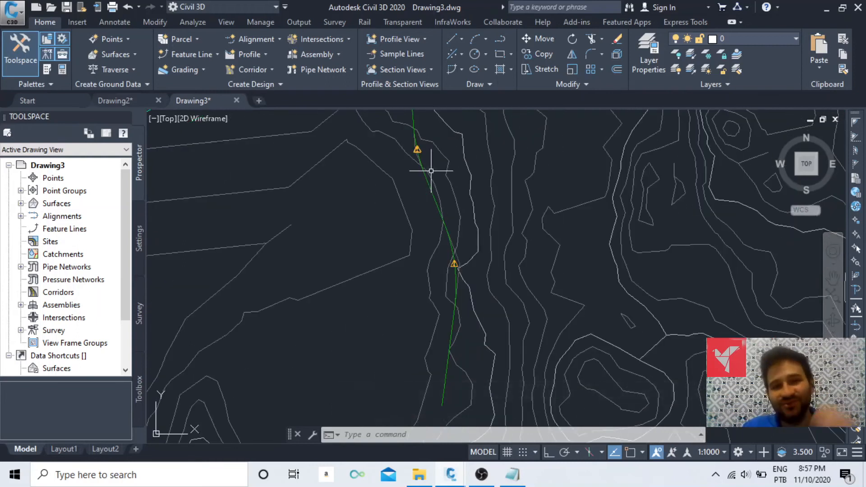
middle_click_drag(418, 135, 420, 171)
scroll(420, 171, "up", 6)
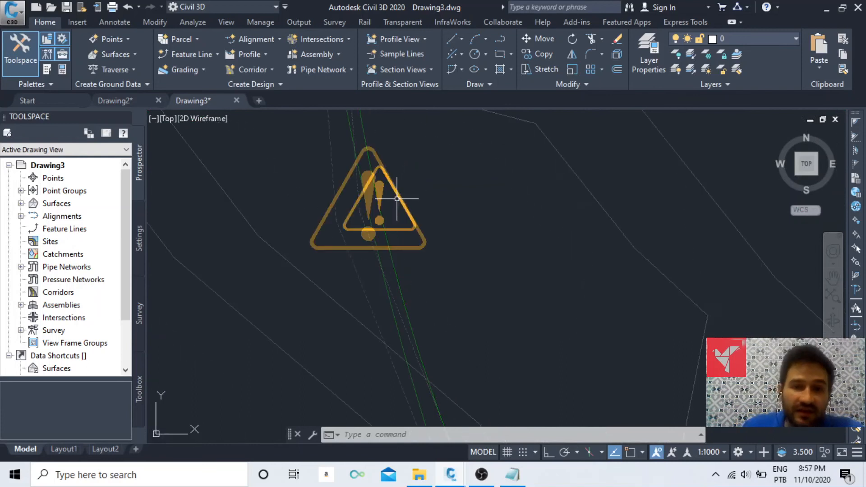
scroll(397, 186, "up", 2)
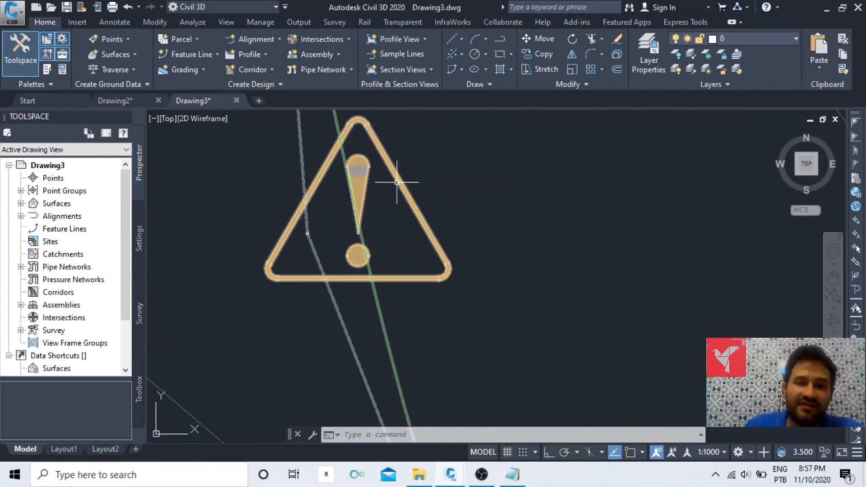
mouse_move(396, 182)
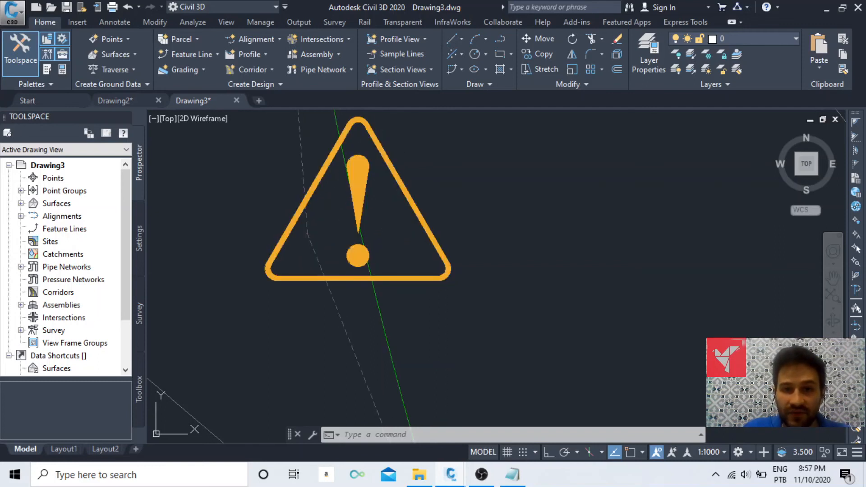
Open the geometry of ALINHAMENTO INFRABIM for editing and show its table of alignment entities.
left_click(359, 194)
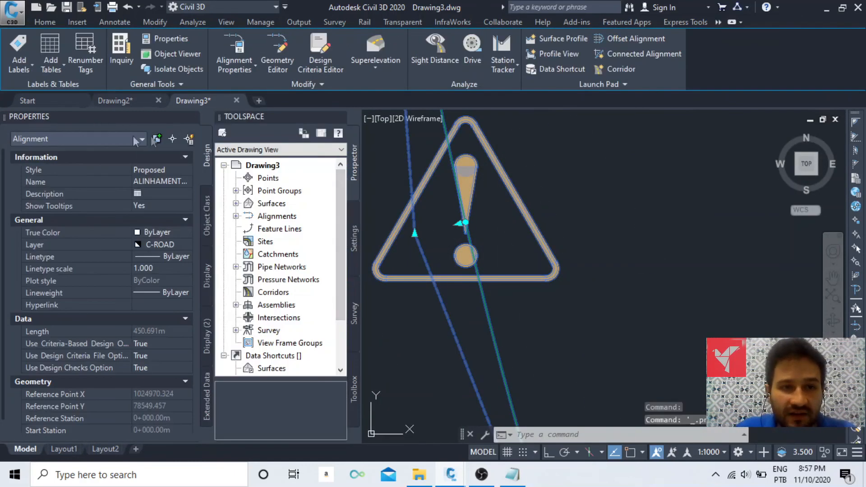
left_click(193, 118)
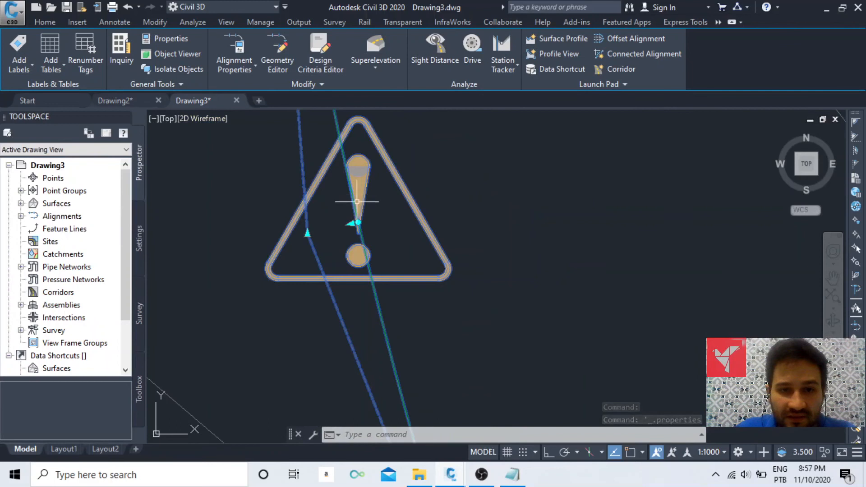
scroll(377, 224, "down", 2)
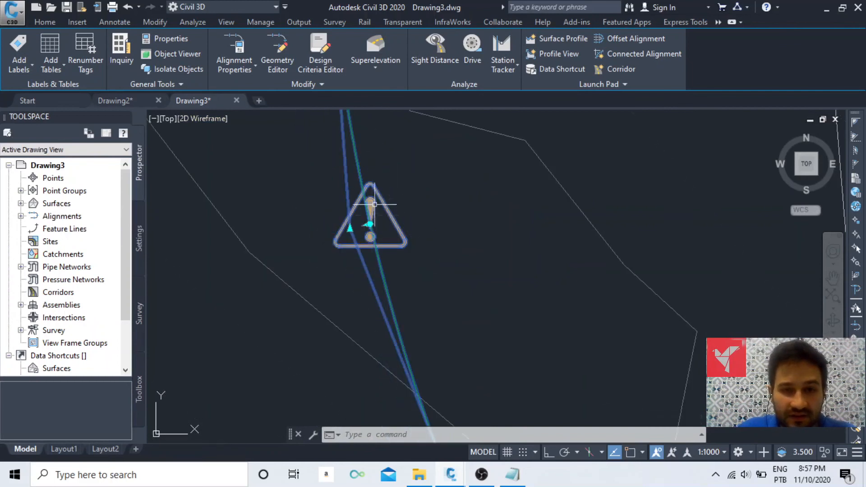
right_click(361, 180)
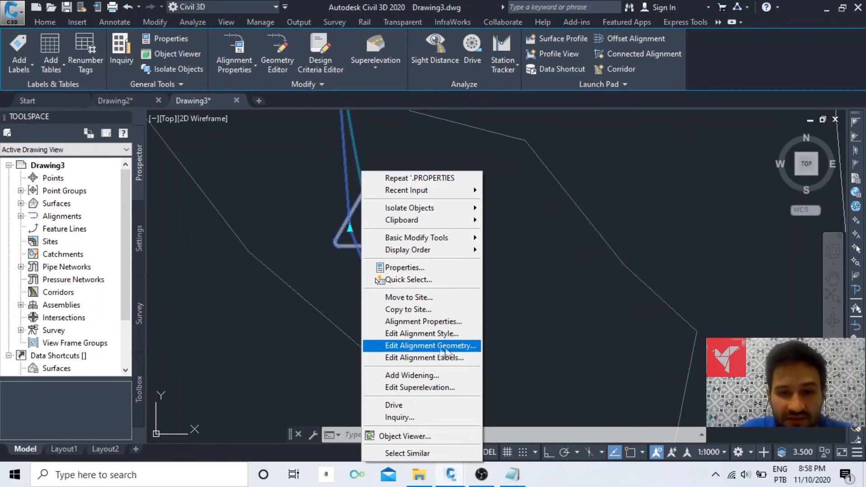
left_click(419, 346)
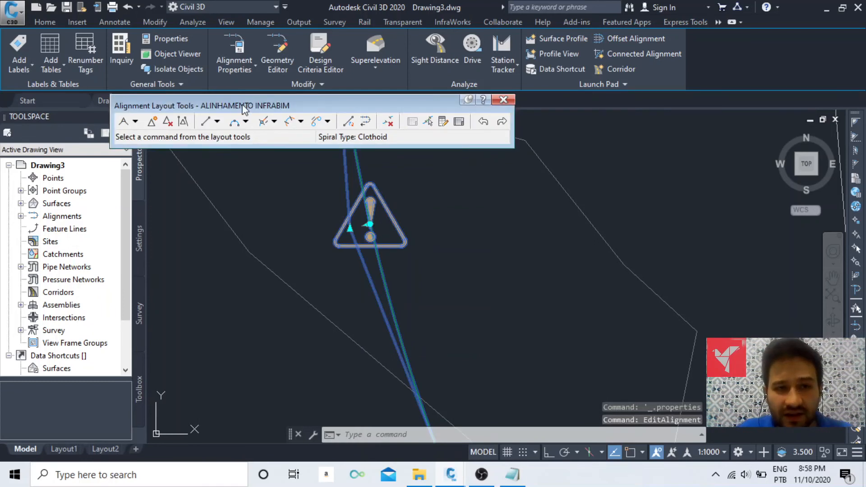
left_click_drag(349, 100, 365, 128)
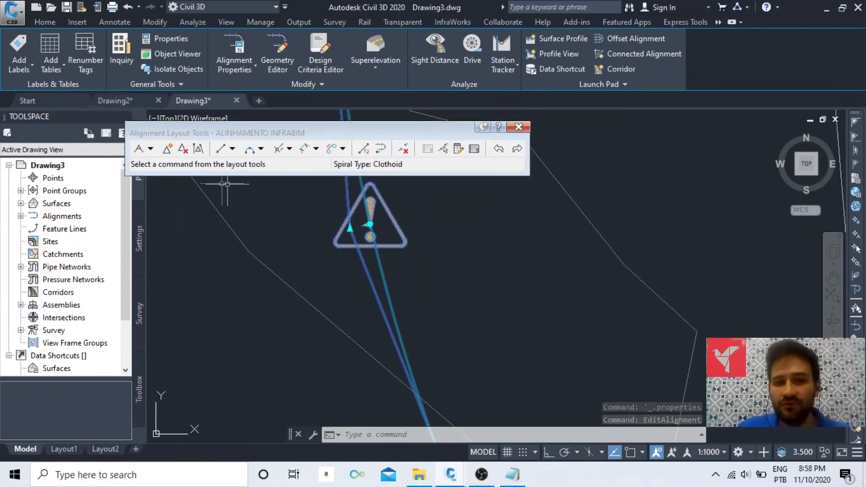
left_click(475, 152)
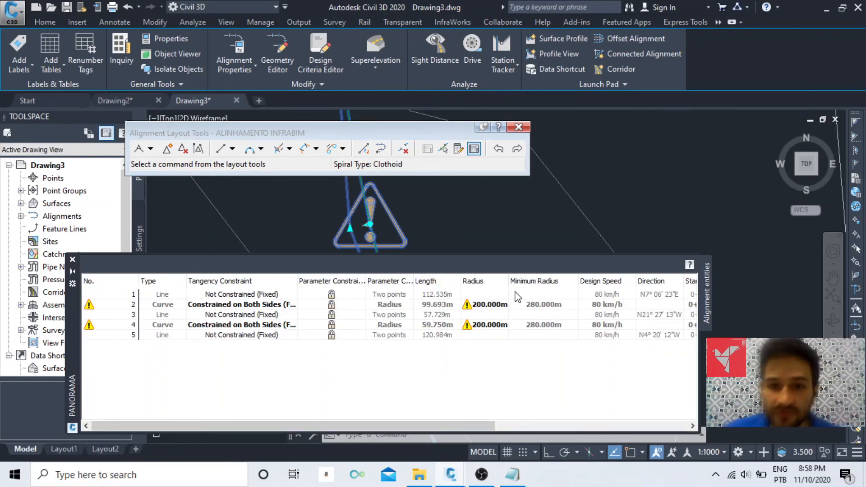
Set the radius of both alignment curves, entities 2 and 4, to 280 m and close the entity table.
left_click(483, 311)
left_click(484, 307)
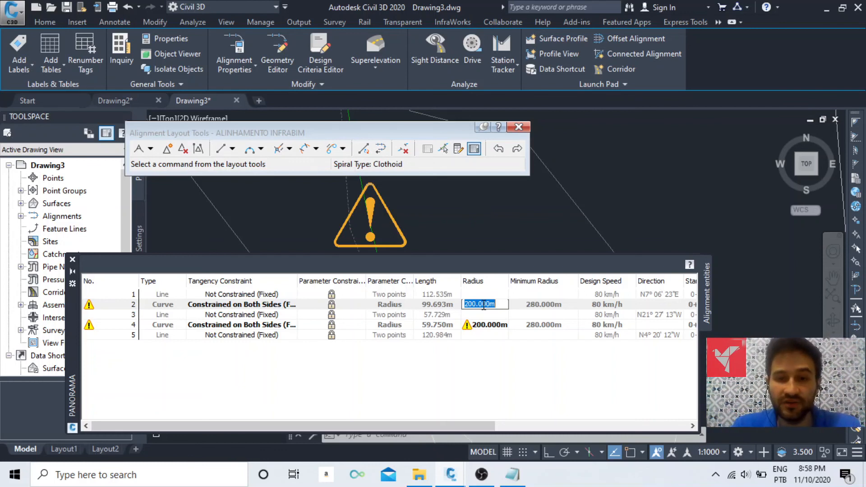
type("280")
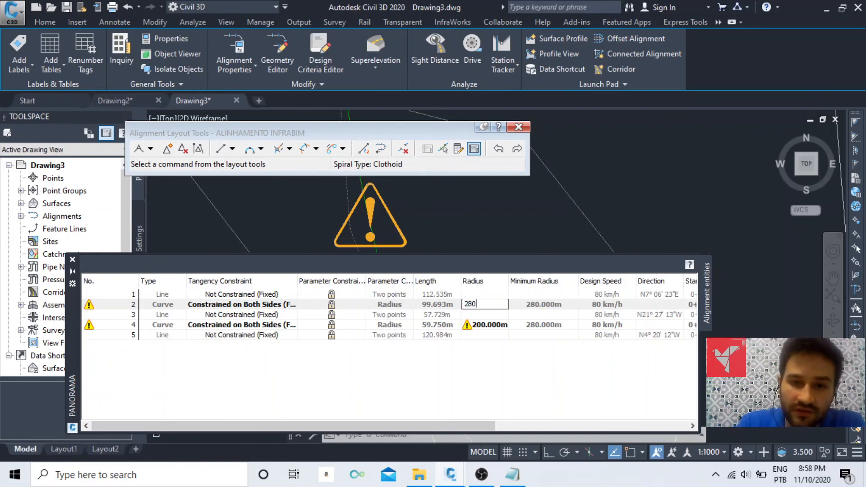
key("Return")
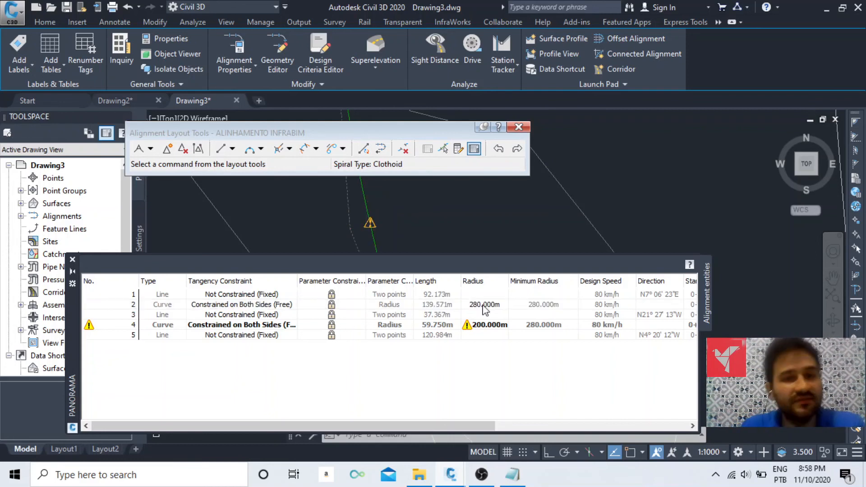
left_click(496, 326)
left_click(495, 324)
type("280")
key("Return")
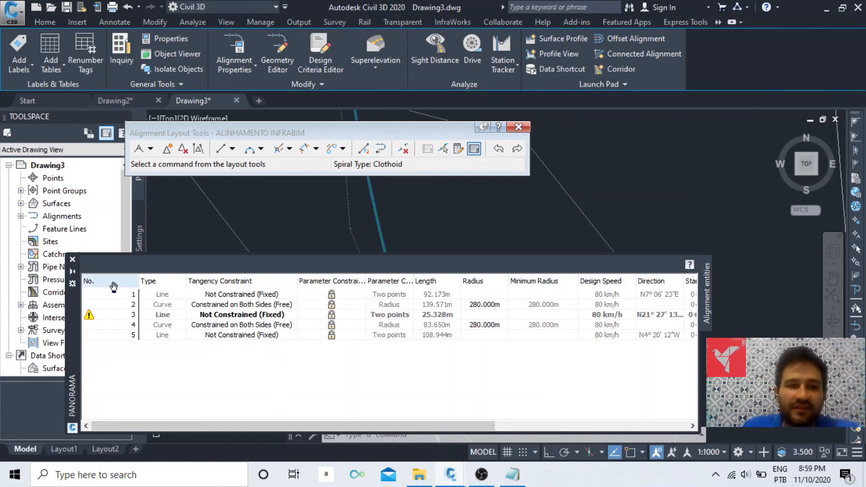
left_click(73, 259)
Select the edited alignment and examine its two enlarged curves and the short tangent between them against the contours.
scroll(481, 200, "down", 6)
scroll(532, 226, "down", 4)
middle_click_drag(534, 226, 508, 329)
scroll(498, 315, "up", 2)
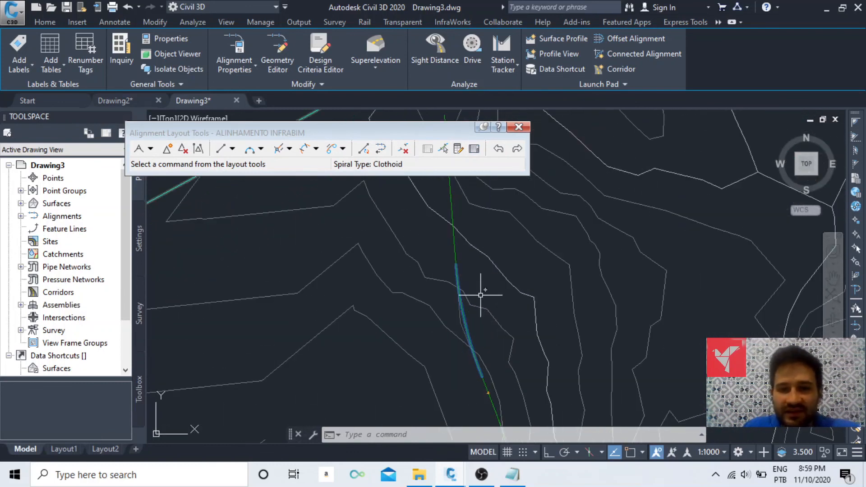
key("Escape")
scroll(491, 273, "up", 2)
middle_click_drag(509, 364, 495, 282)
left_click(454, 302)
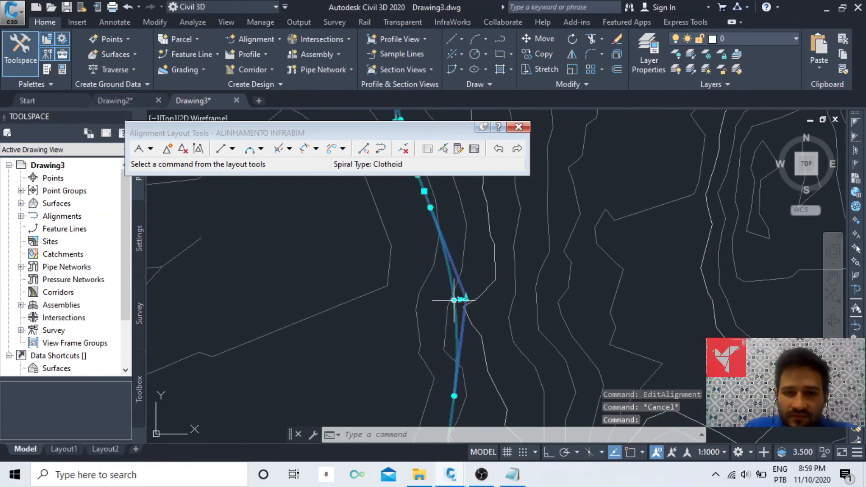
scroll(483, 282, "down", 3)
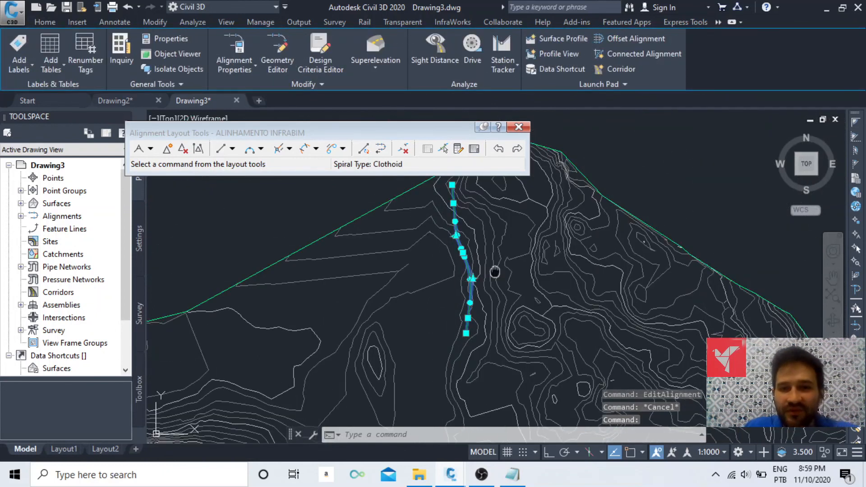
middle_click_drag(495, 271, 490, 295)
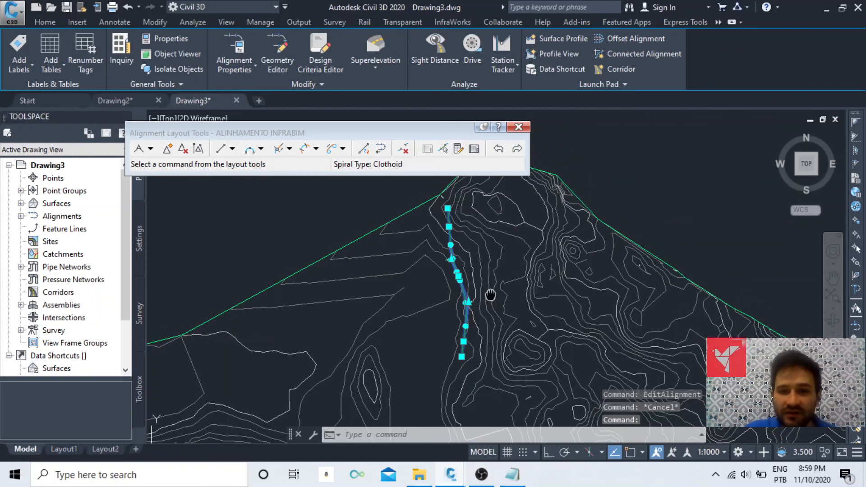
scroll(463, 271, "up", 5)
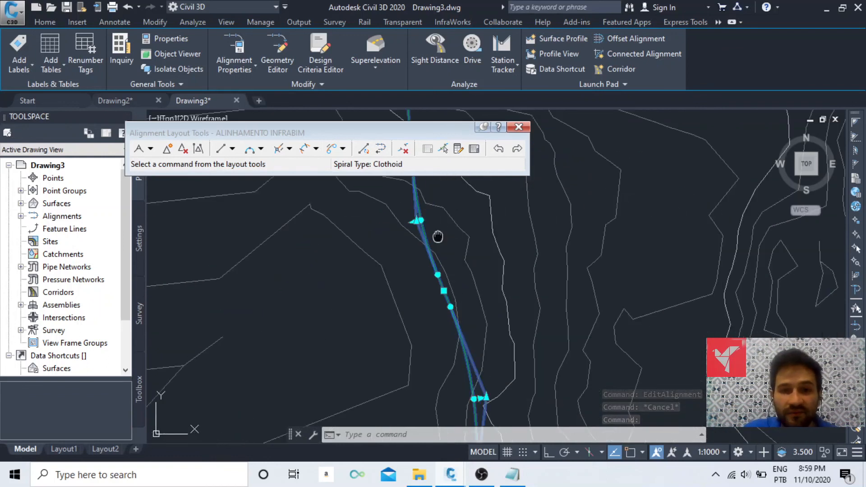